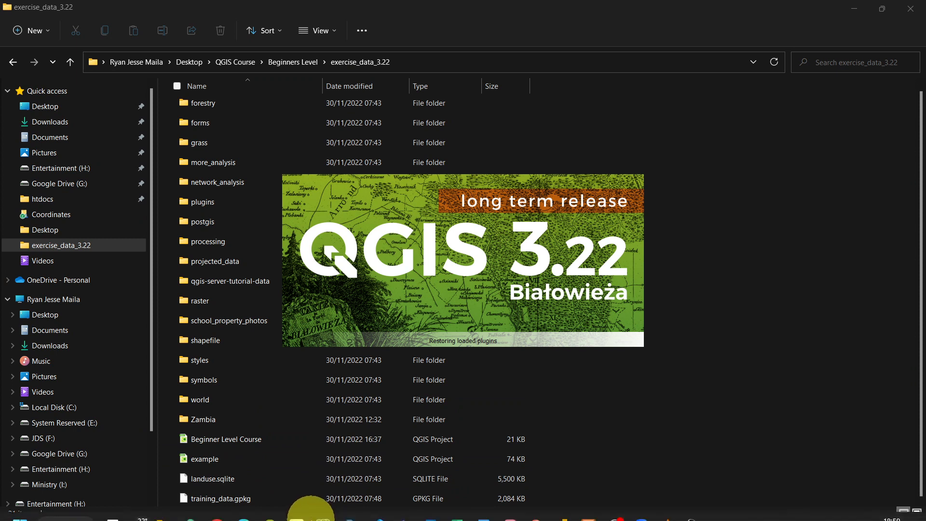
Step: Open the Beginner Level Course project from the recent projects list
mouse_move(285, 517)
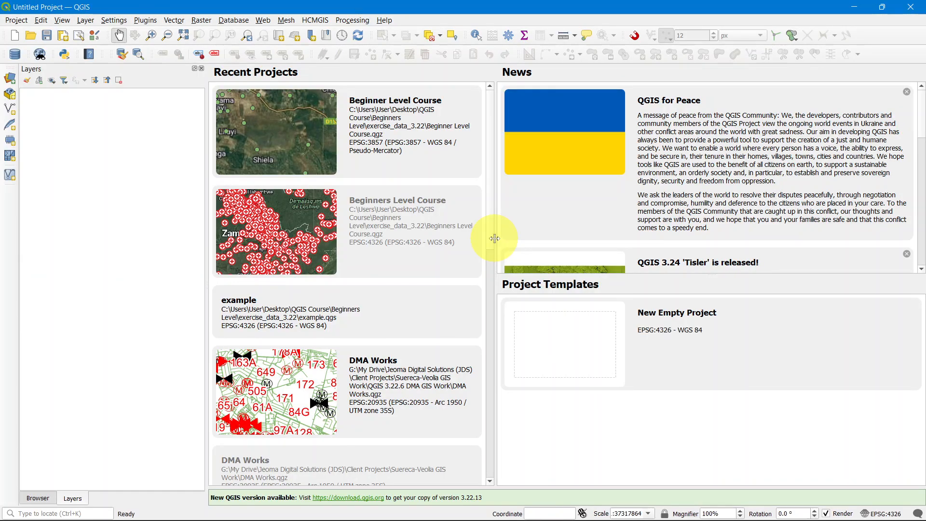
double_click(368, 129)
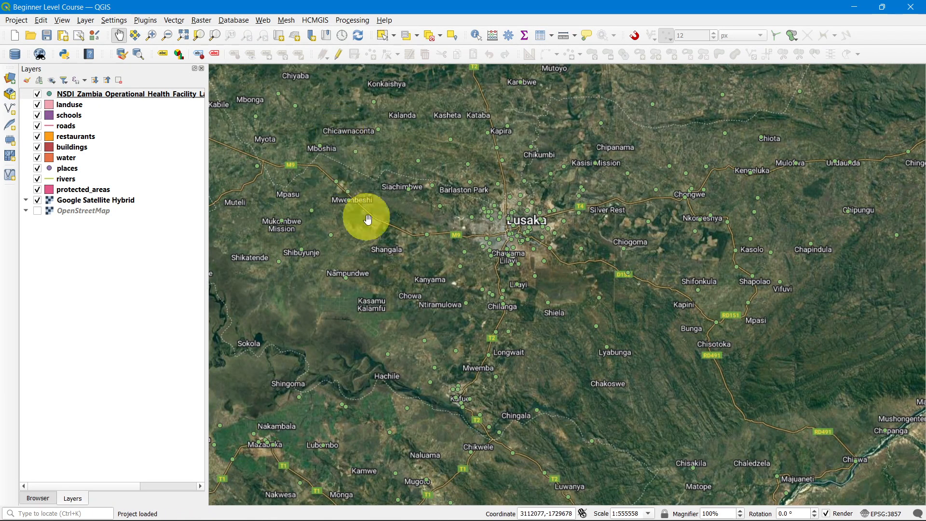
Step: Widen the Layers panel so the full health facility layer name shows
scroll(537, 251, "down", 3)
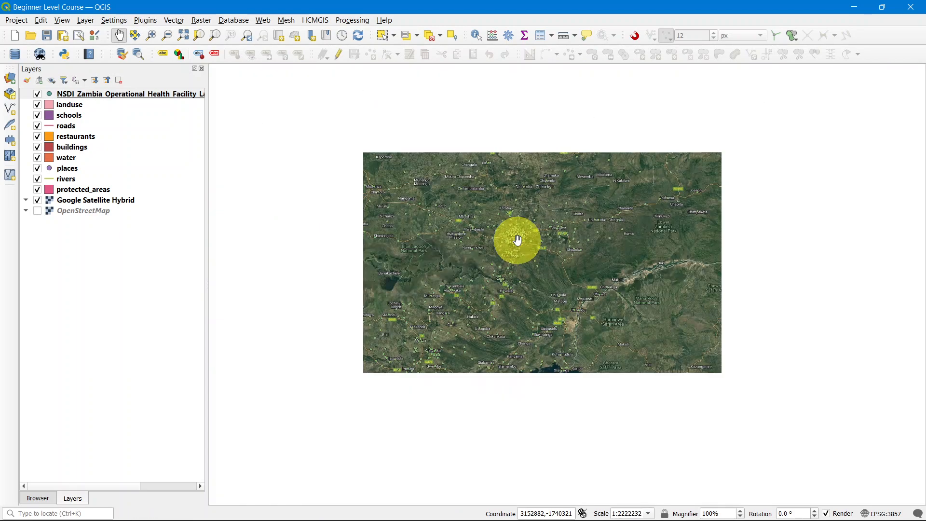
scroll(518, 240, "down", 2)
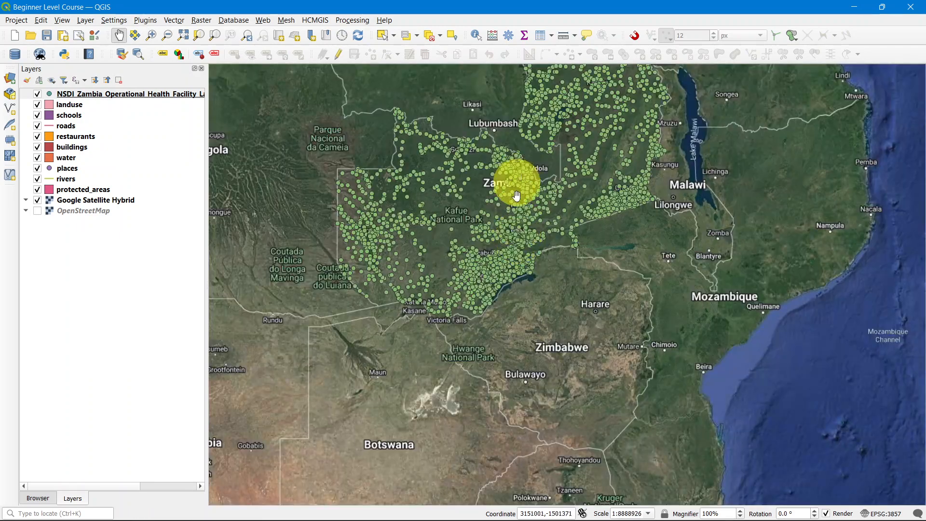
scroll(519, 208, "up", 1)
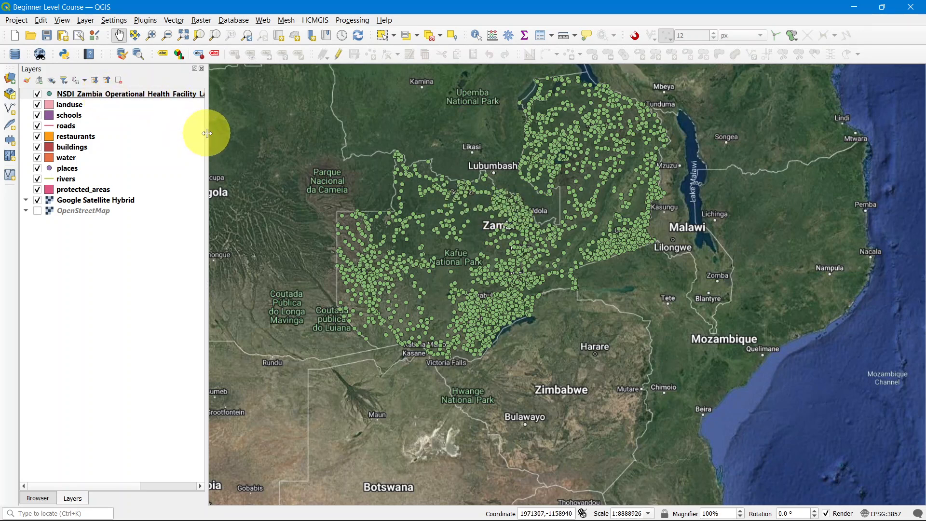
left_click_drag(207, 132, 230, 134)
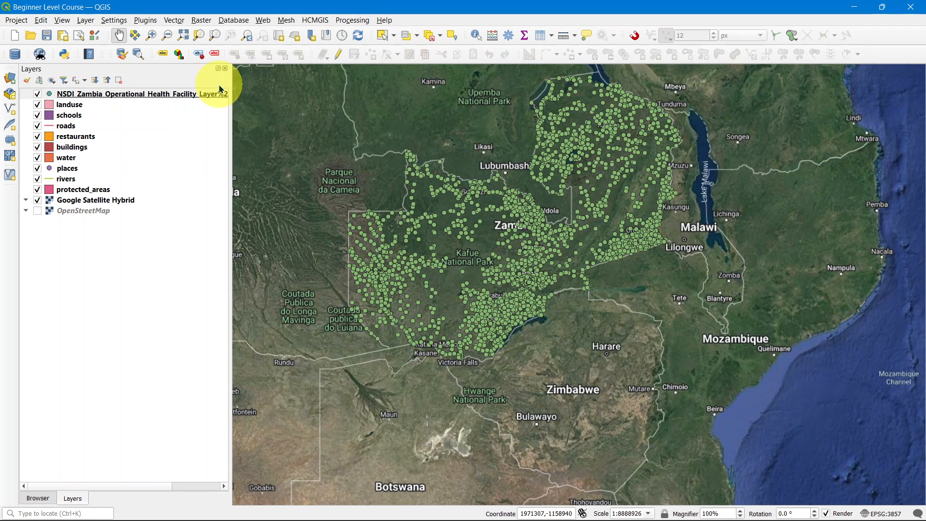
Step: Open the properties of the NSDI_Zambia_Operational_Health_Facility layer at its Symbology page
right_click(156, 100)
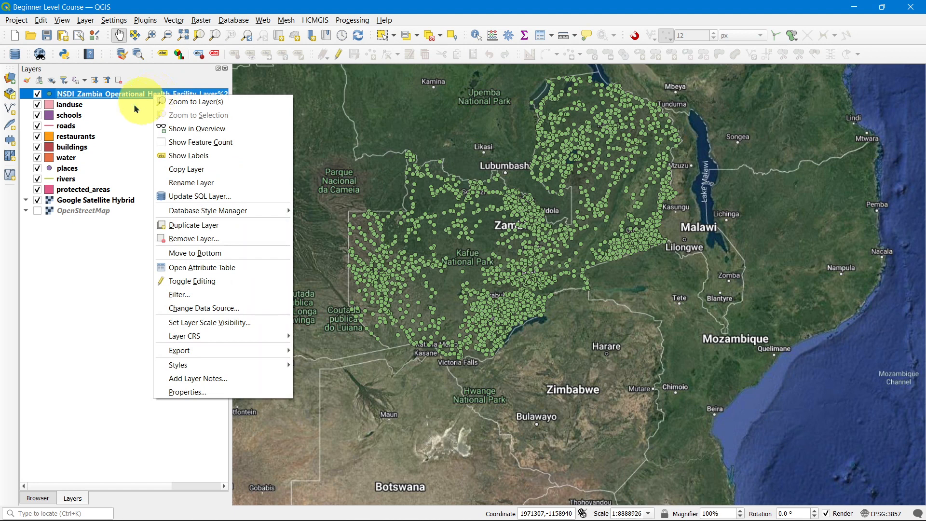
left_click(167, 392)
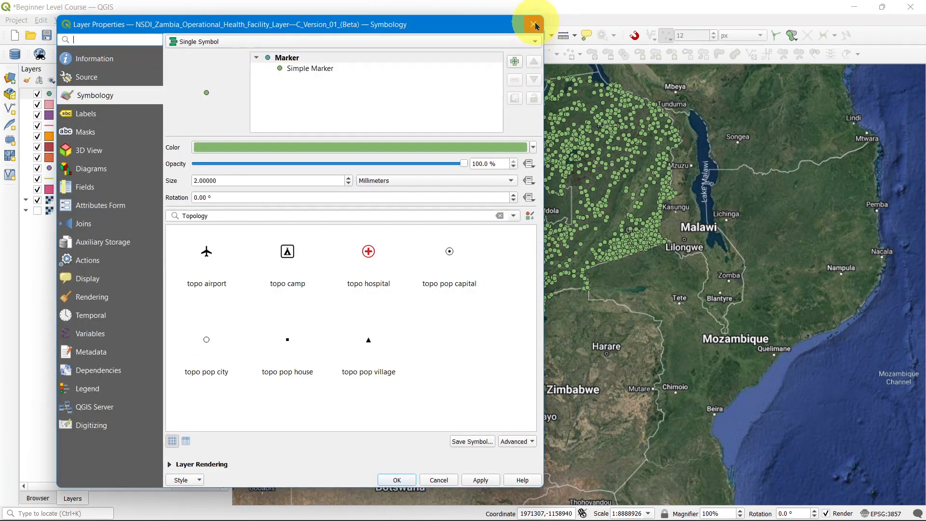
left_click(533, 24)
double_click(114, 98)
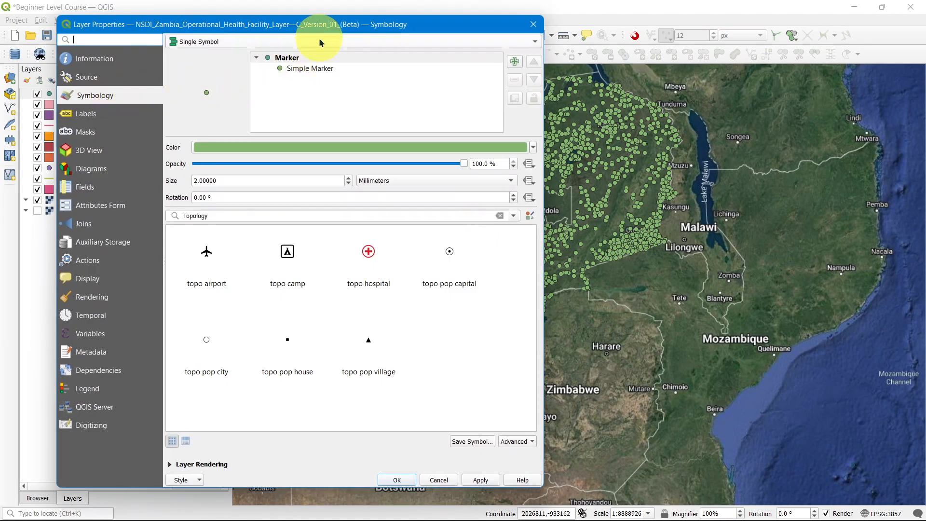
Step: Inspect the available renderer types and keep Single Symbol for the layer
left_click_drag(324, 25, 297, 28)
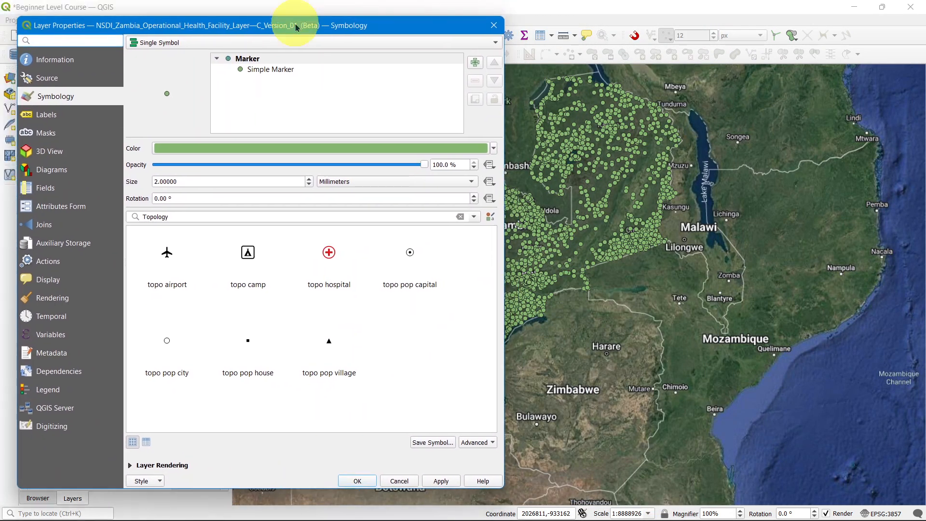
left_click(216, 46)
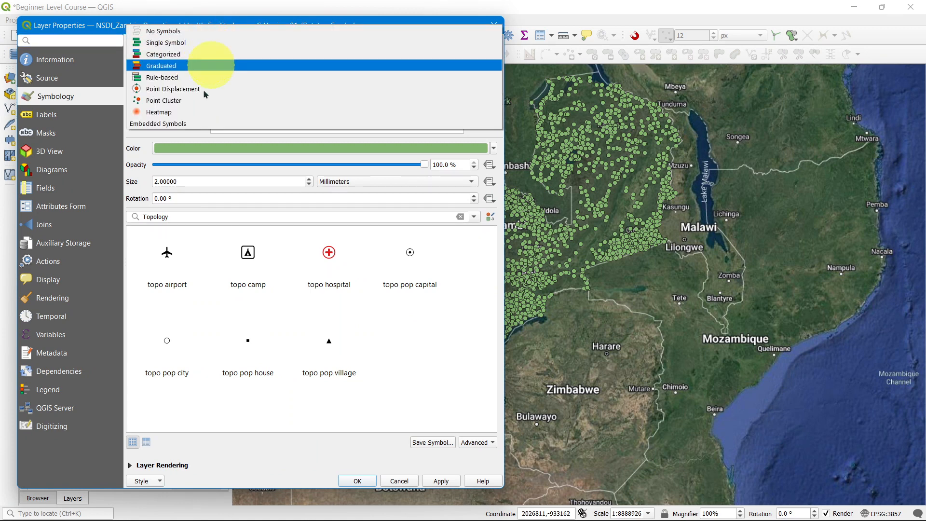
left_click(188, 44)
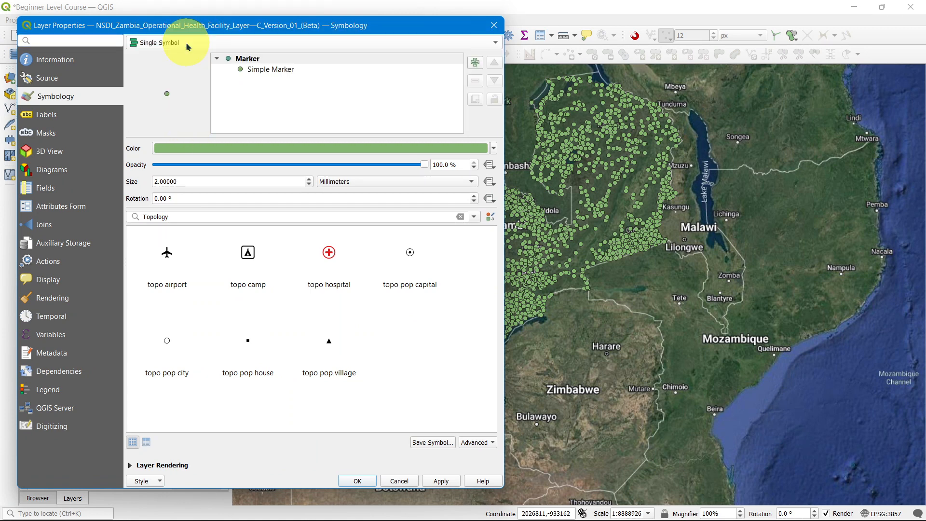
mouse_move(244, 30)
left_mouse_down()
mouse_move(323, 28)
mouse_move(253, 29)
left_mouse_up()
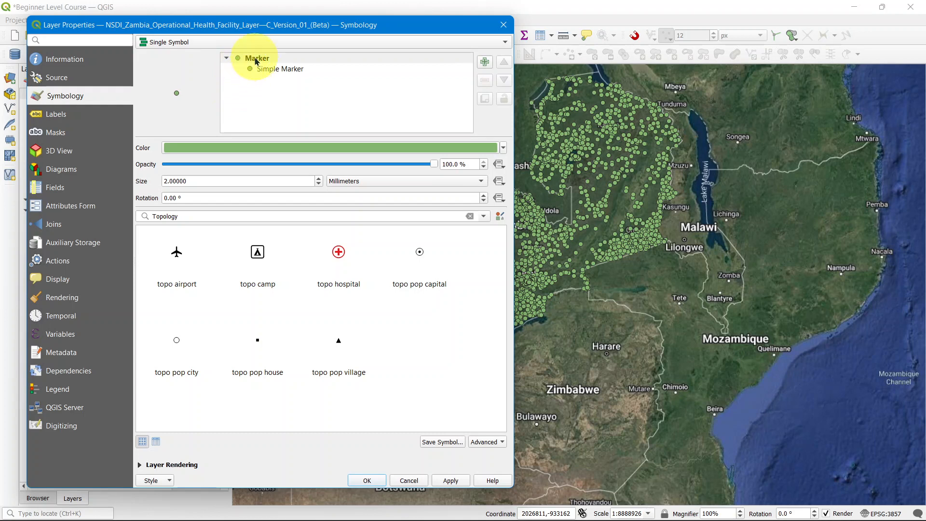
Step: Set the marker color to red #ff1601 and apply it to the layer
left_click(246, 148)
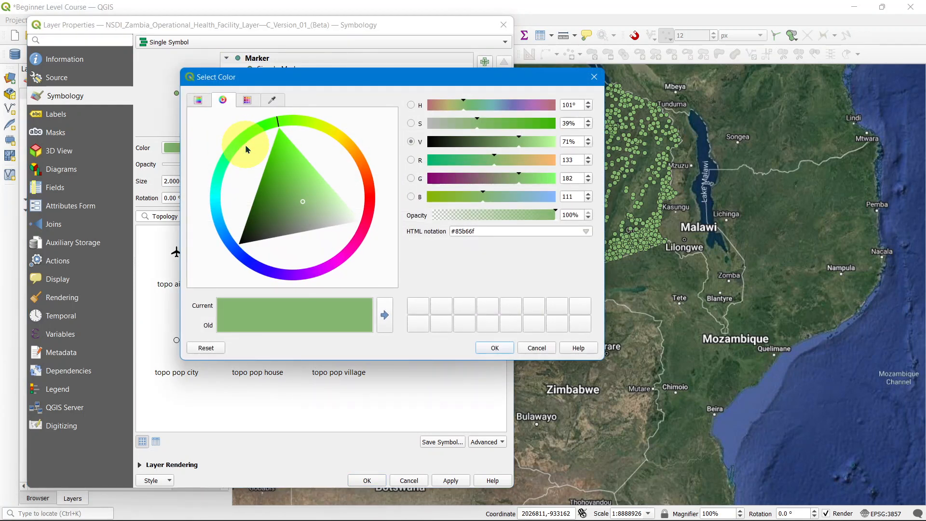
mouse_move(246, 148)
left_mouse_down()
mouse_move(265, 182)
mouse_move(343, 198)
mouse_move(362, 192)
mouse_move(371, 215)
mouse_move(369, 200)
mouse_move(333, 195)
mouse_move(372, 190)
left_mouse_up()
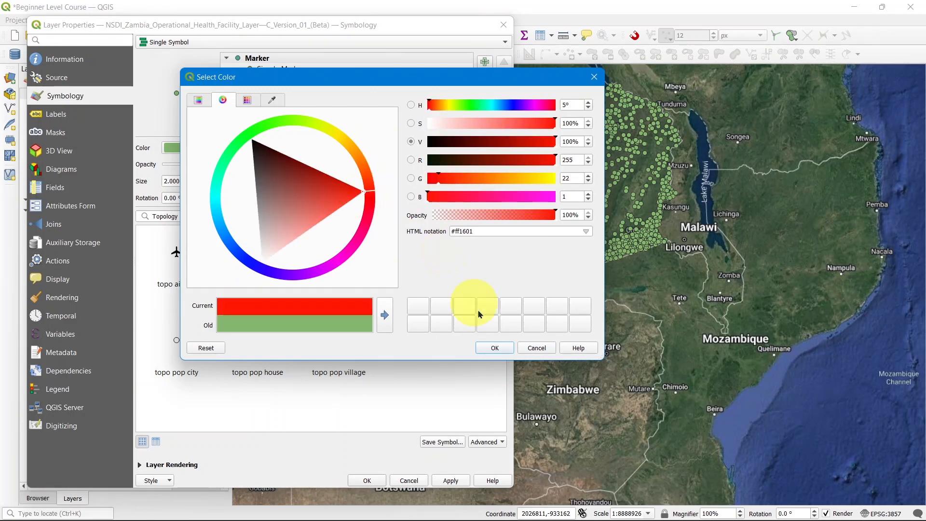
left_click(497, 348)
left_click(458, 480)
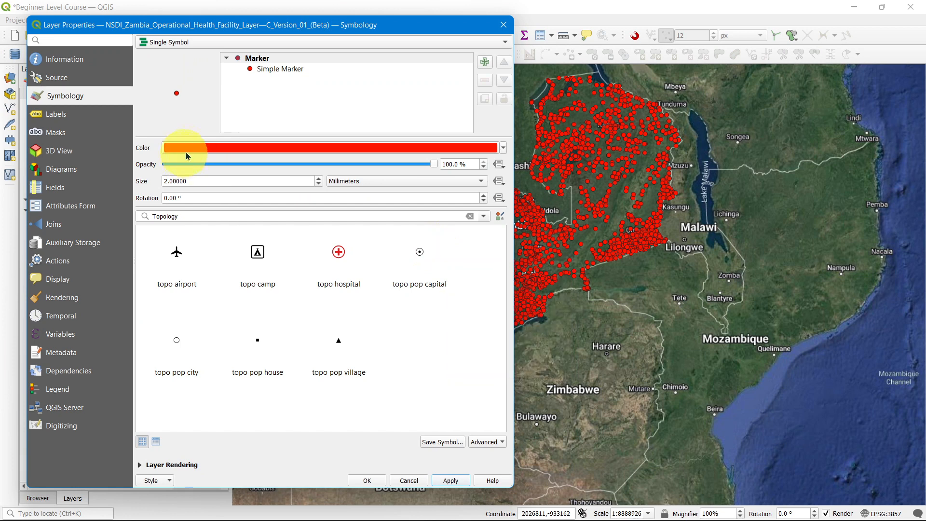
Step: Try a marker opacity of 57% and apply, then restore 100% and apply
left_click_drag(432, 164, 318, 166)
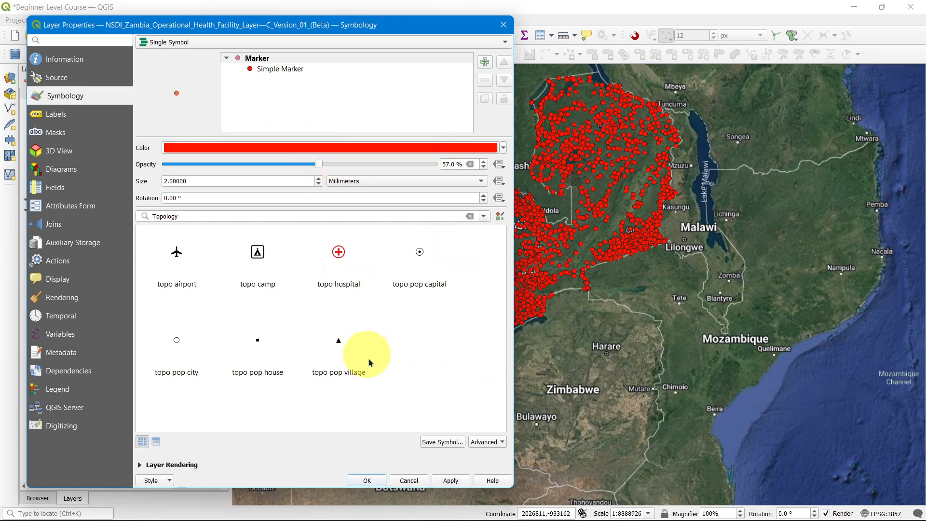
left_click(449, 481)
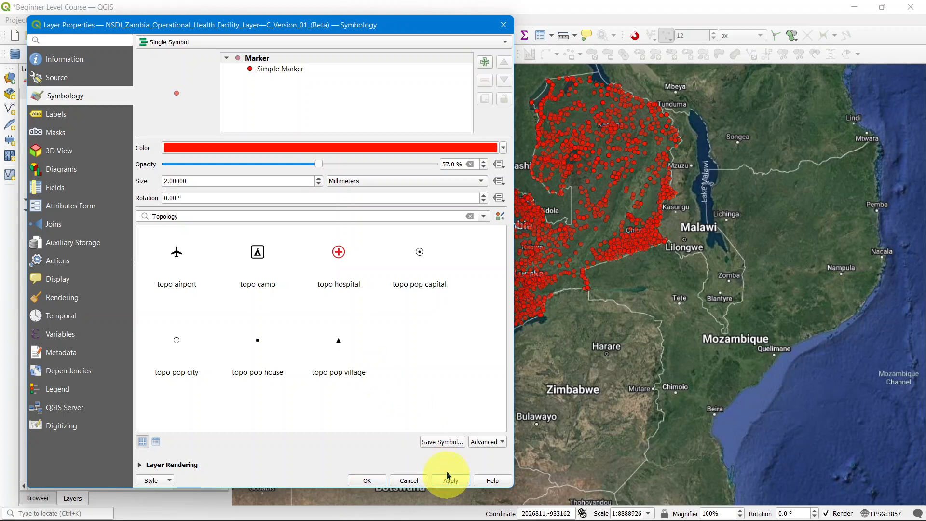
left_click_drag(319, 167, 445, 304)
left_click(452, 481)
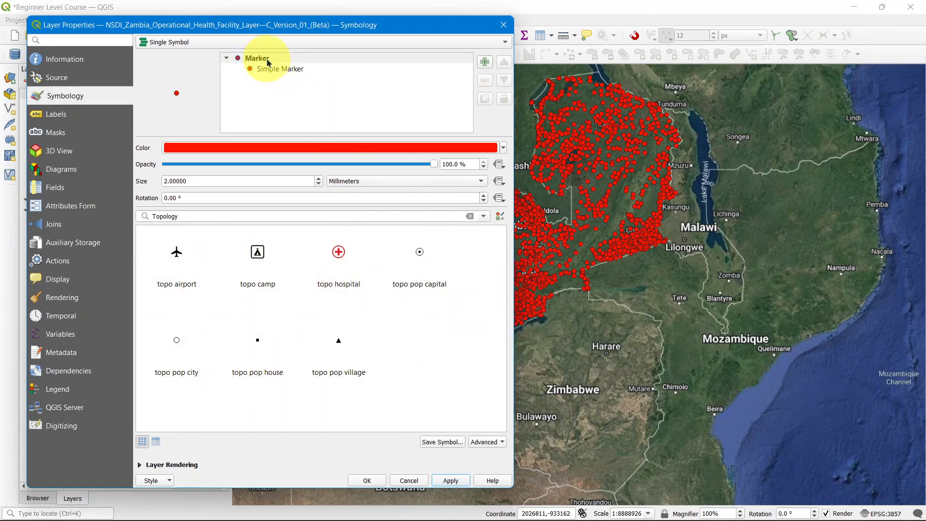
Step: Reopen the marker color picker and choose bright green #05ff16 on the color wheel
left_click(253, 148)
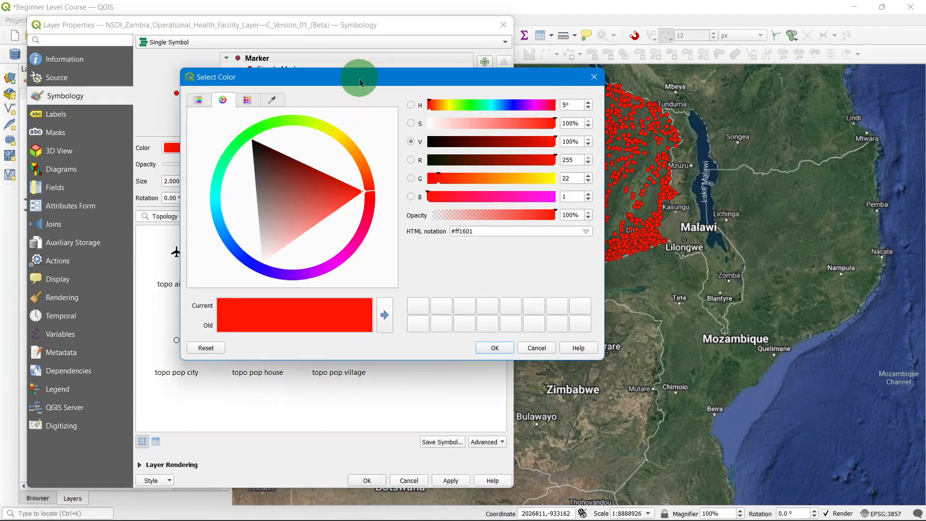
left_click_drag(361, 83, 275, 91)
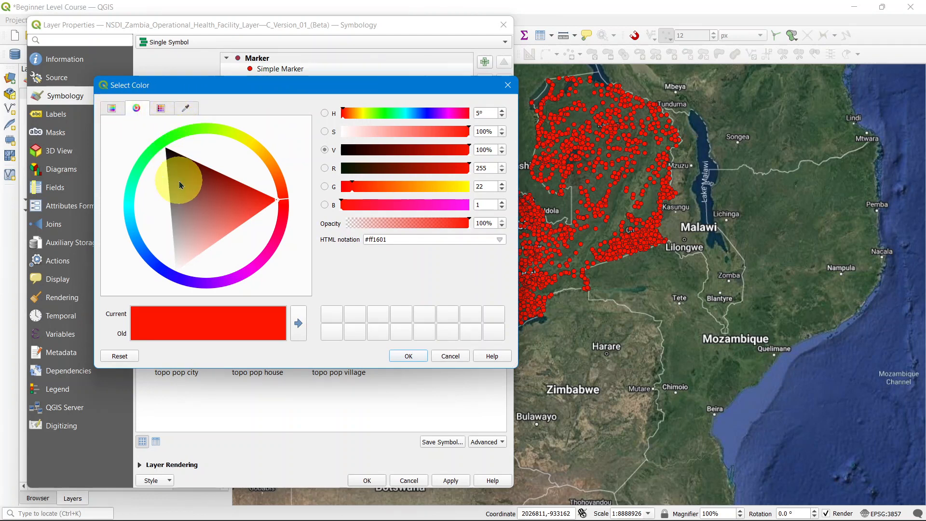
left_click(185, 212)
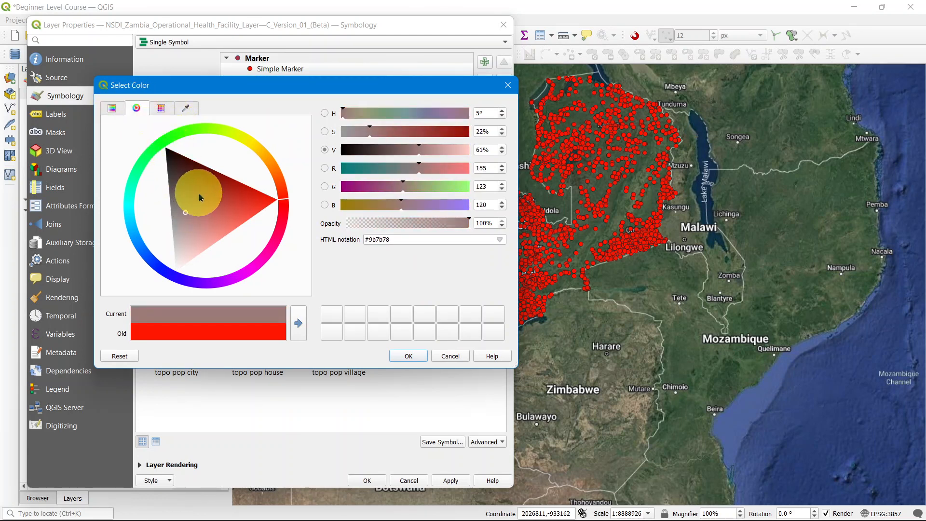
mouse_move(197, 193)
left_mouse_down()
mouse_move(188, 193)
mouse_move(216, 242)
mouse_move(193, 231)
mouse_move(231, 210)
mouse_move(207, 161)
mouse_move(190, 227)
mouse_move(178, 197)
mouse_move(208, 186)
mouse_move(238, 211)
left_mouse_up()
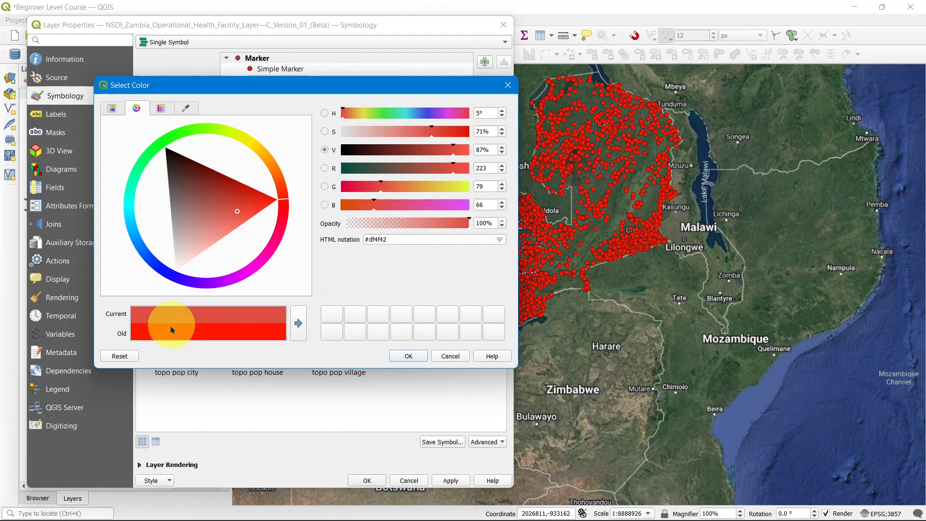
mouse_move(241, 203)
left_mouse_down()
mouse_move(190, 175)
mouse_move(172, 148)
left_mouse_up()
left_click(164, 140)
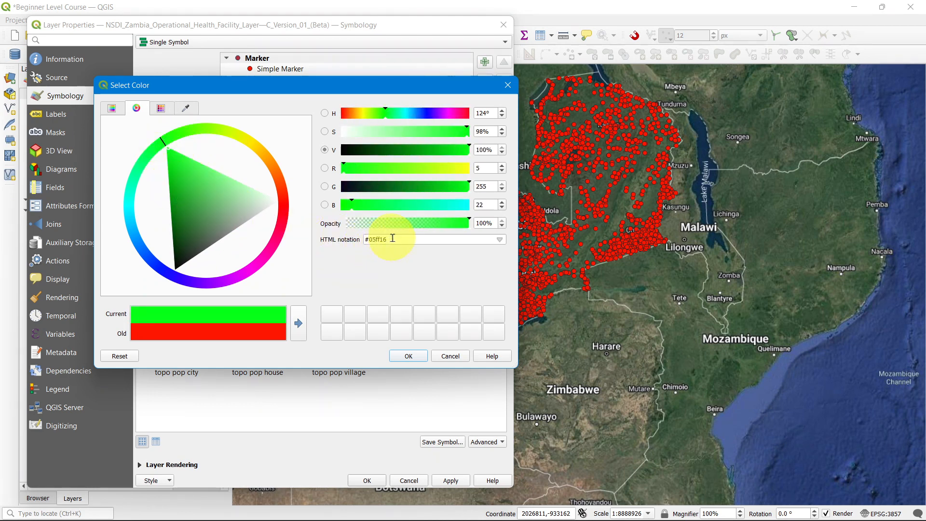
left_click_drag(393, 239, 356, 234)
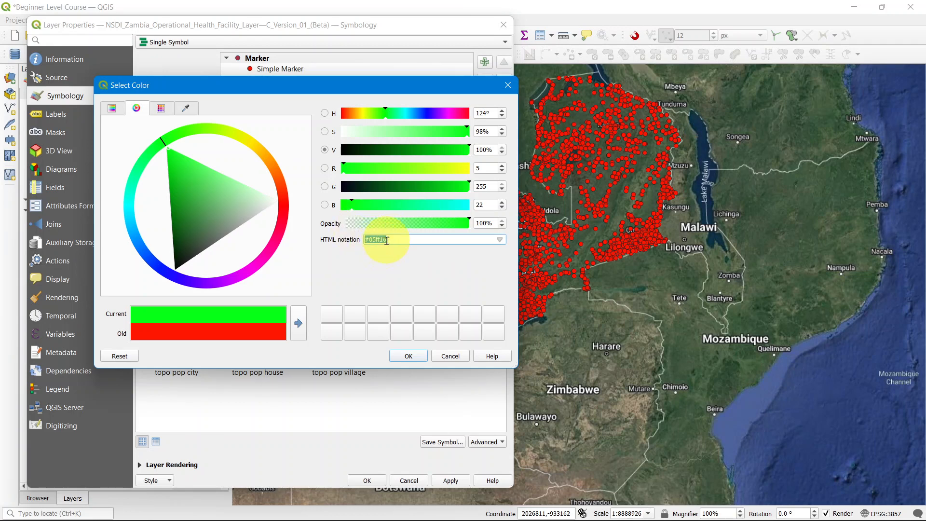
left_click_drag(434, 225, 362, 223)
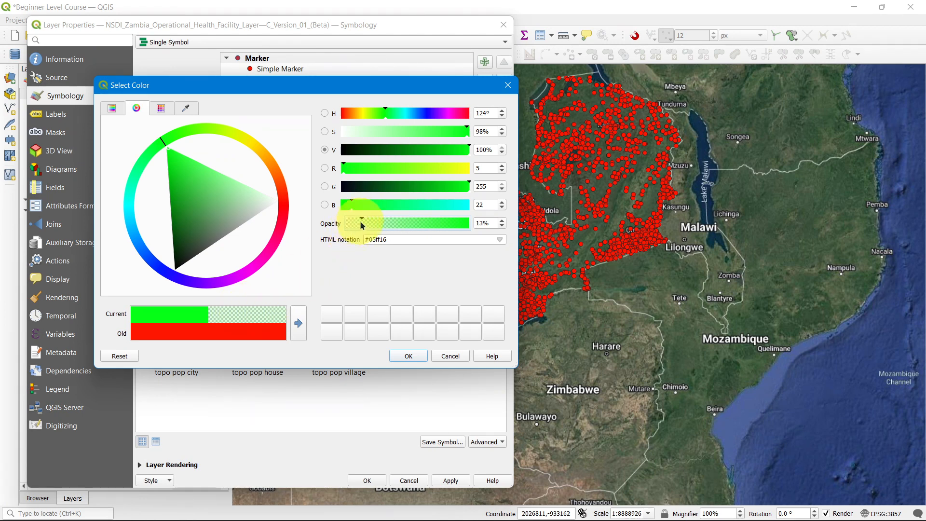
left_click_drag(363, 223, 473, 223)
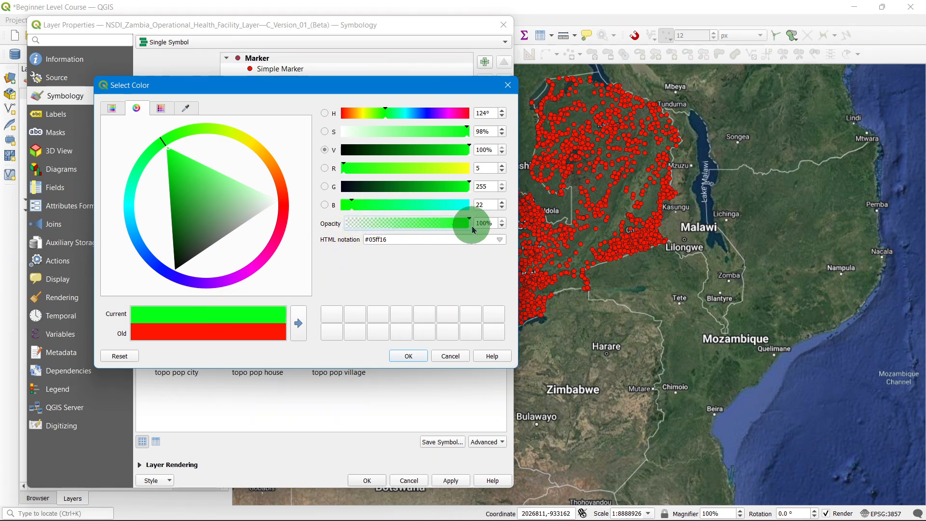
Step: Adjust the blue, green and value sliders to a darker green #186235
left_click_drag(356, 205, 398, 203)
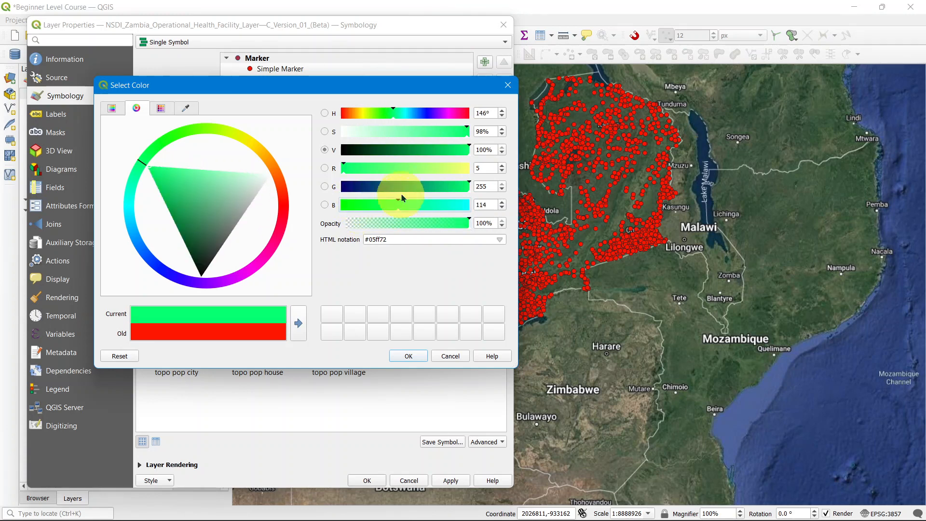
left_click(367, 168)
left_click(445, 187)
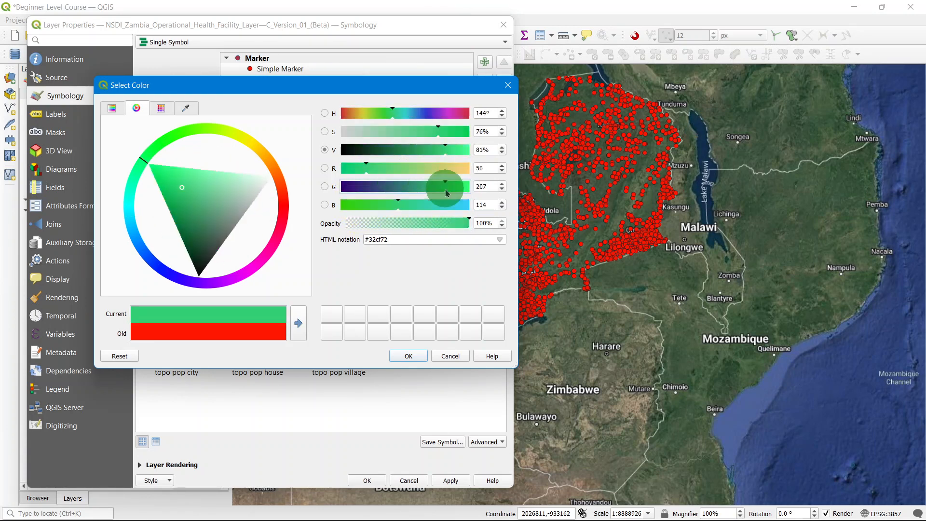
left_click_drag(432, 150, 391, 150)
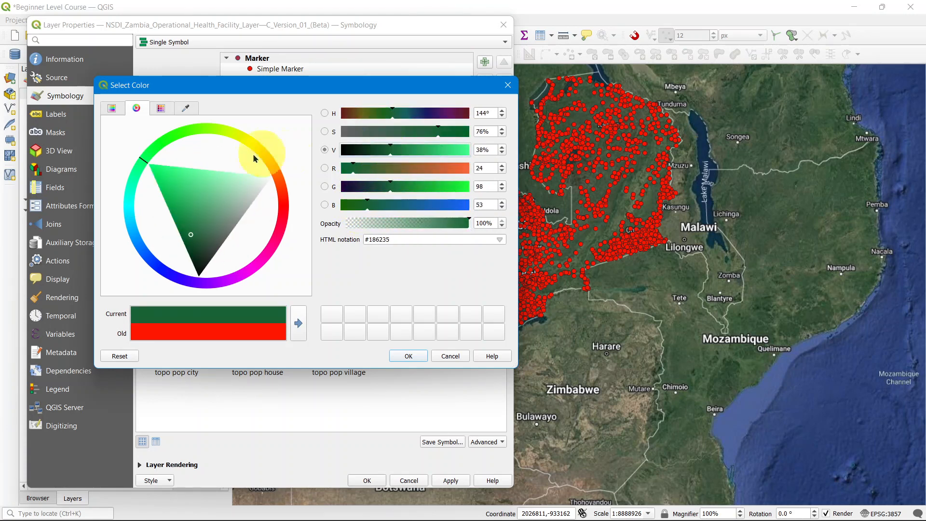
Step: Switch to the color box view and pick a very dark teal #081a19
left_click(115, 109)
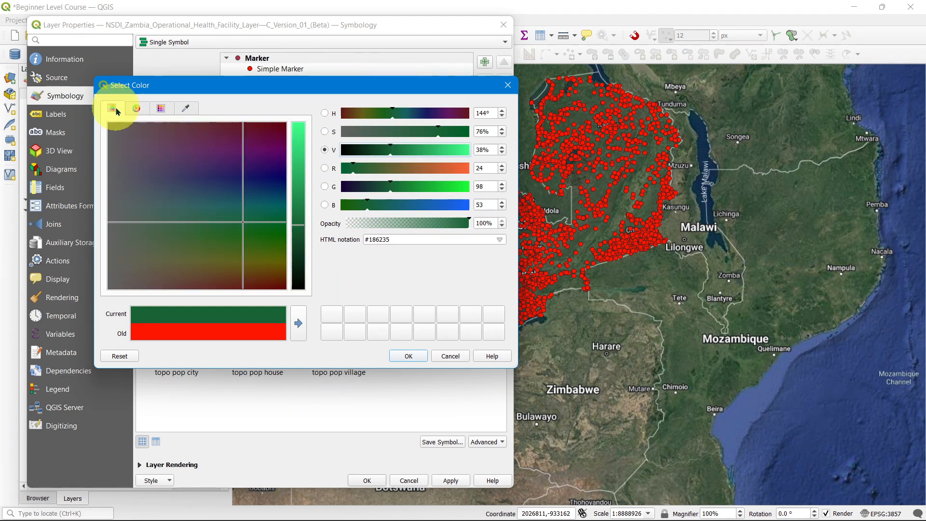
left_click_drag(245, 202, 307, 276)
left_click(296, 227)
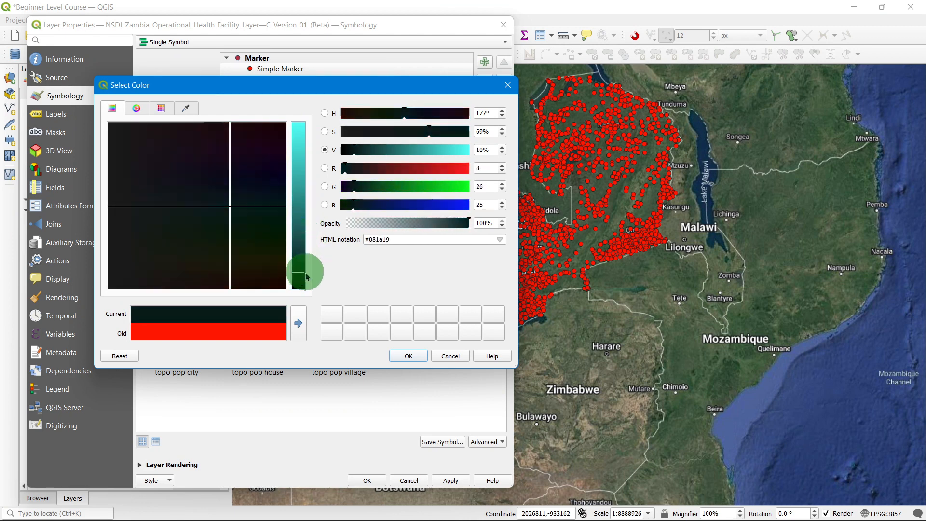
Step: Browse the standard colors and project colors palettes in the marker color picker's swatch view
left_click(161, 108)
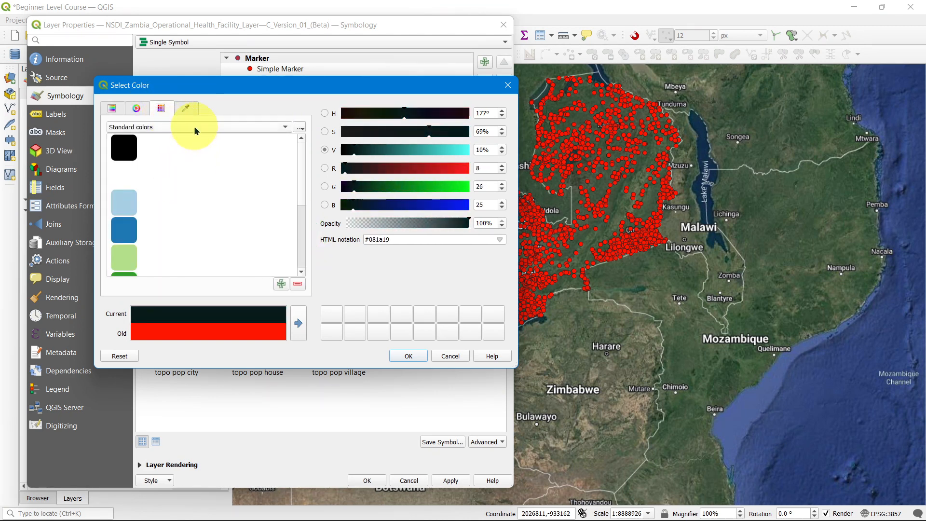
scroll(206, 166, "down", 3)
left_click(207, 125)
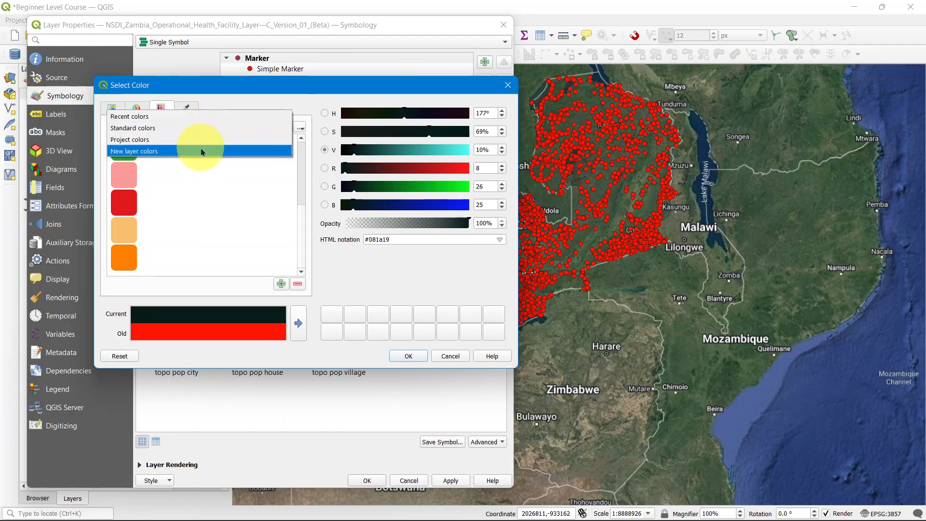
left_click(200, 140)
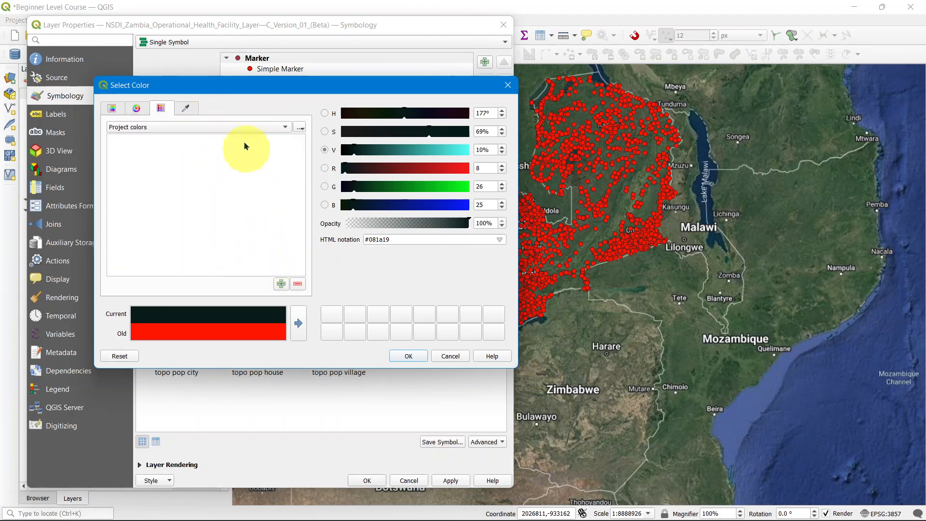
left_click(237, 125)
Step: Sample a light green #77b677 from the screen with the color picker, confirm it and apply to the markers
left_click(186, 109)
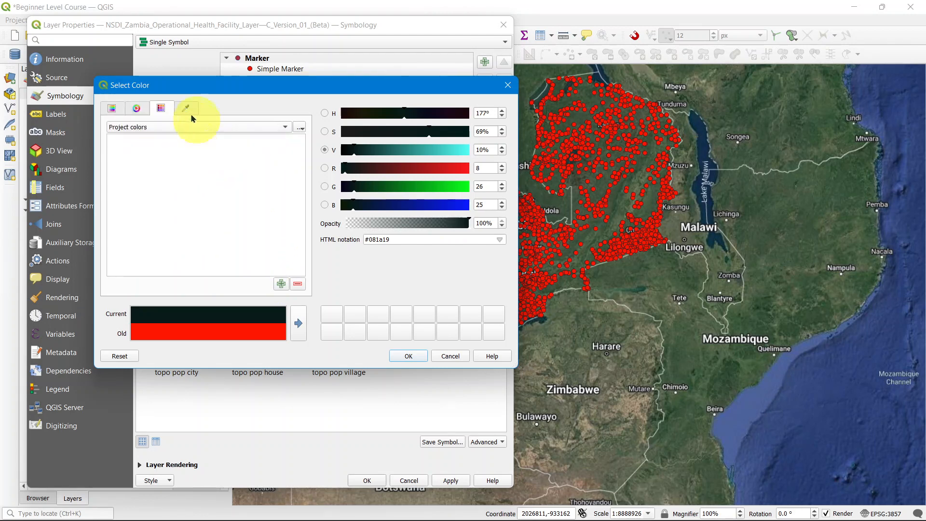
left_click(187, 110)
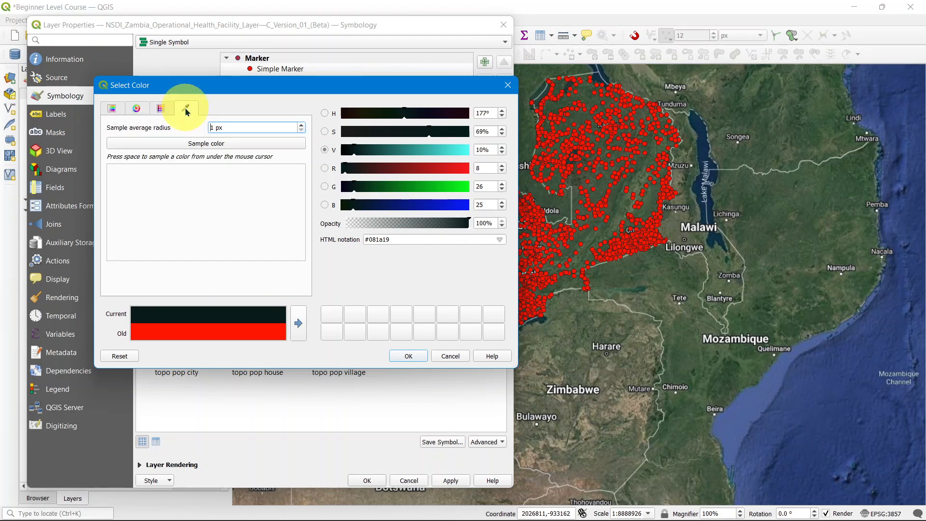
left_click(242, 146)
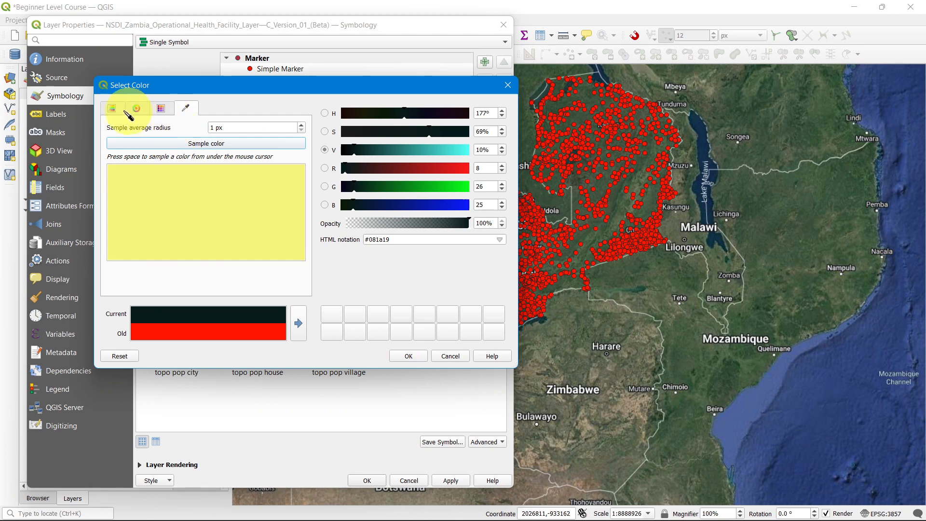
left_click(119, 103)
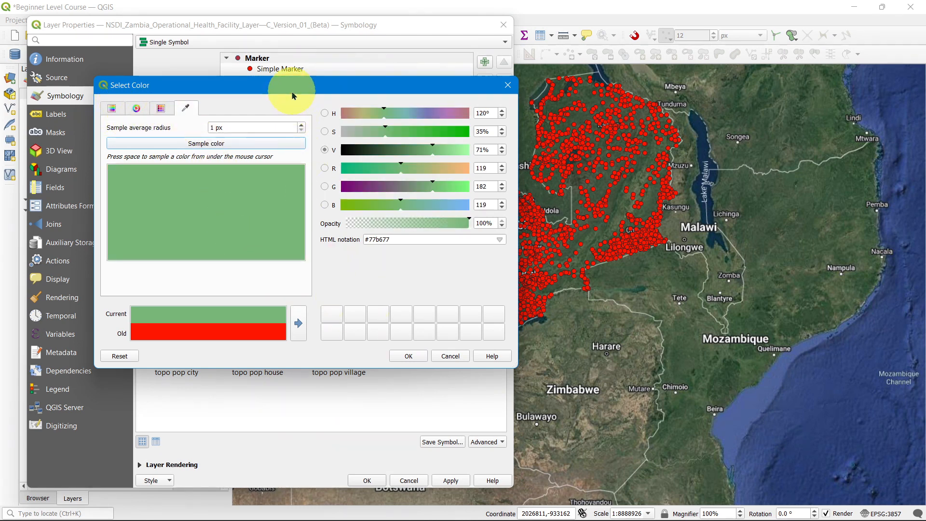
left_click_drag(292, 95, 347, 171)
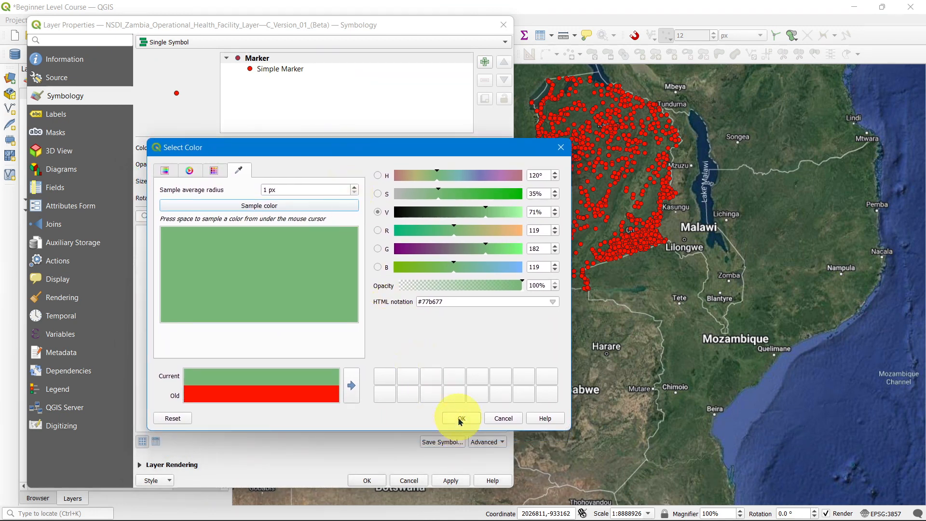
left_click_drag(367, 155, 370, 102)
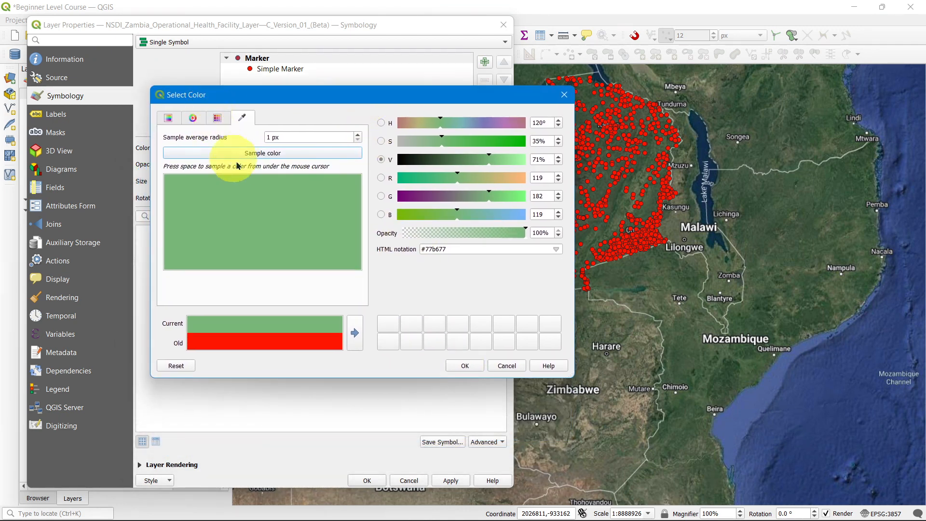
left_click(463, 366)
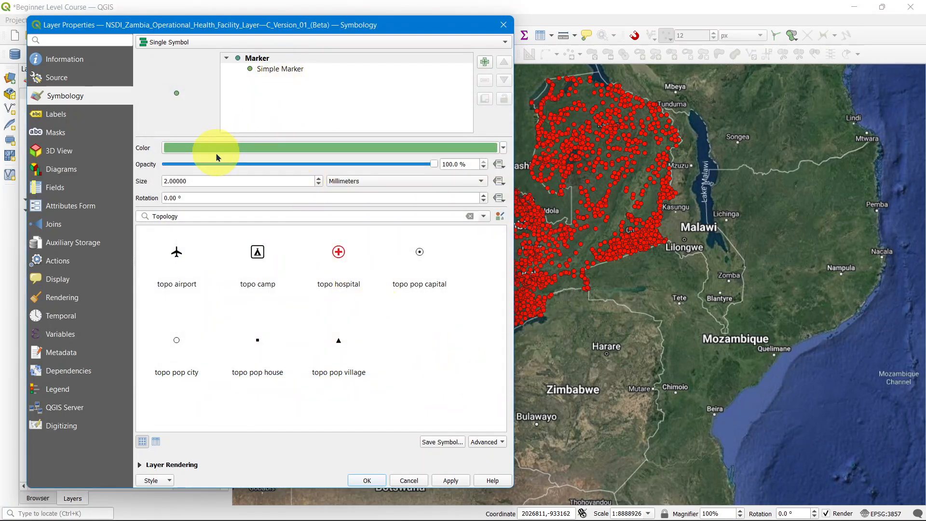
left_click(453, 480)
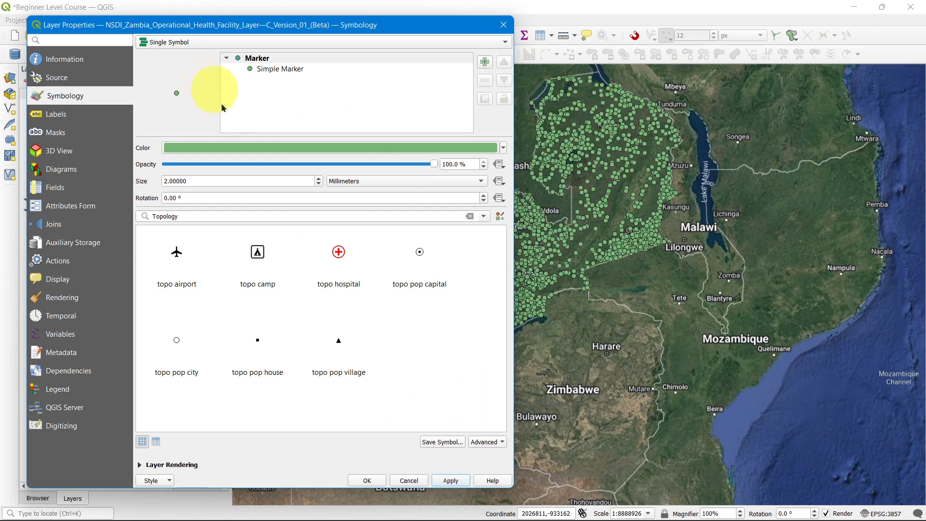
Step: Open the Simple Marker symbol layer, increase its size to 3.2 millimeters, apply and close the layer properties
left_click(258, 60)
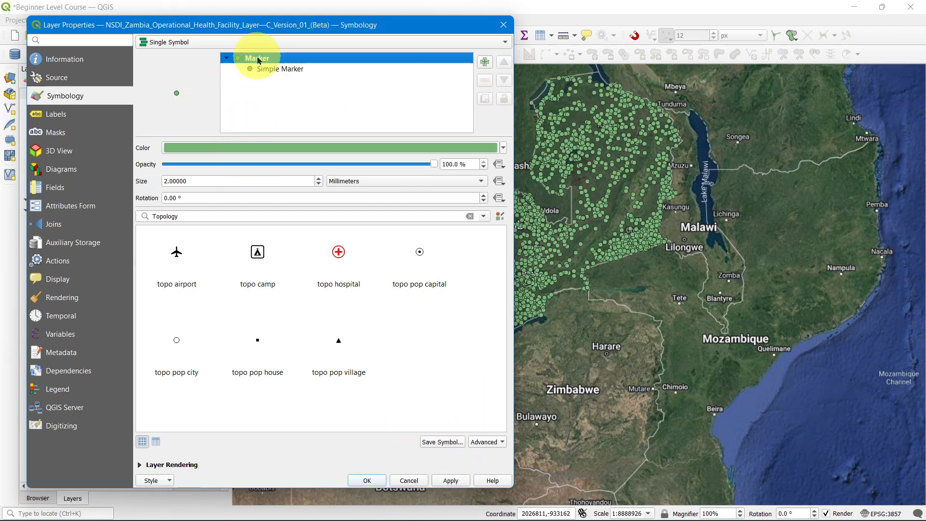
left_click(287, 74)
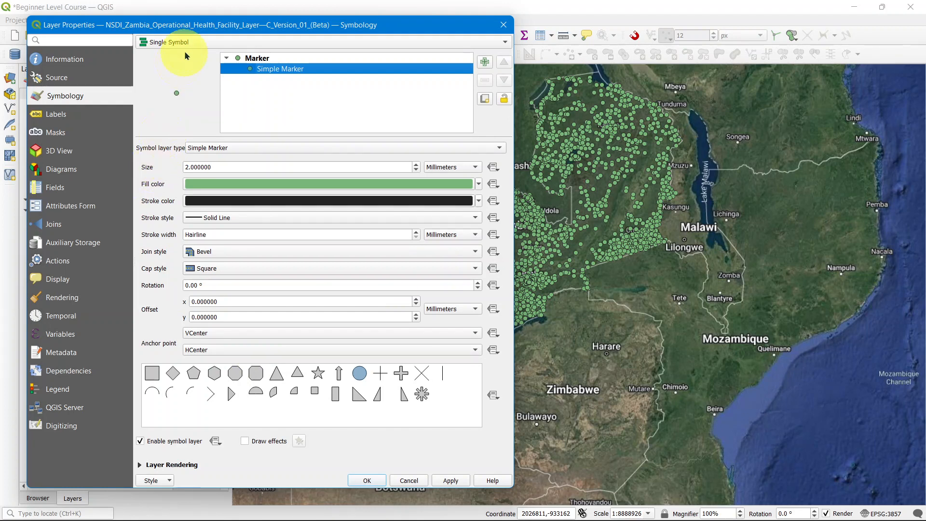
left_click(205, 148)
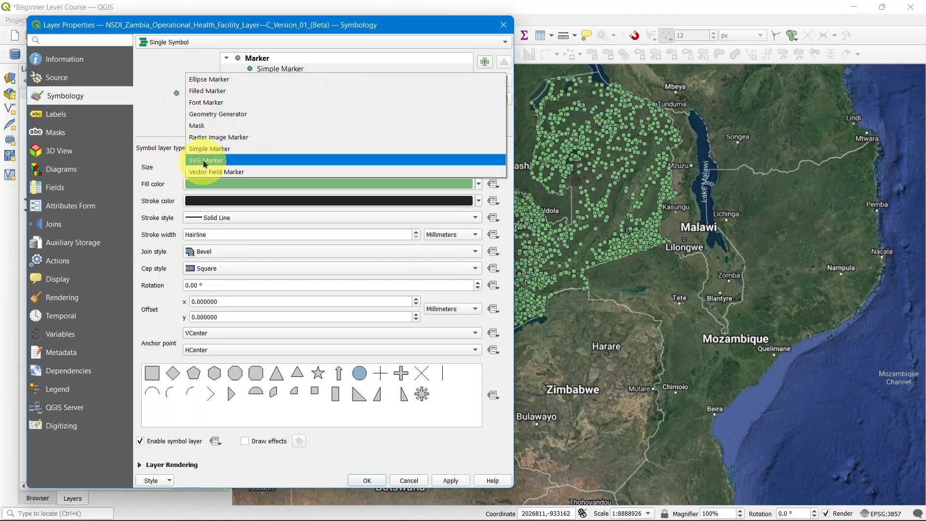
left_click(165, 147)
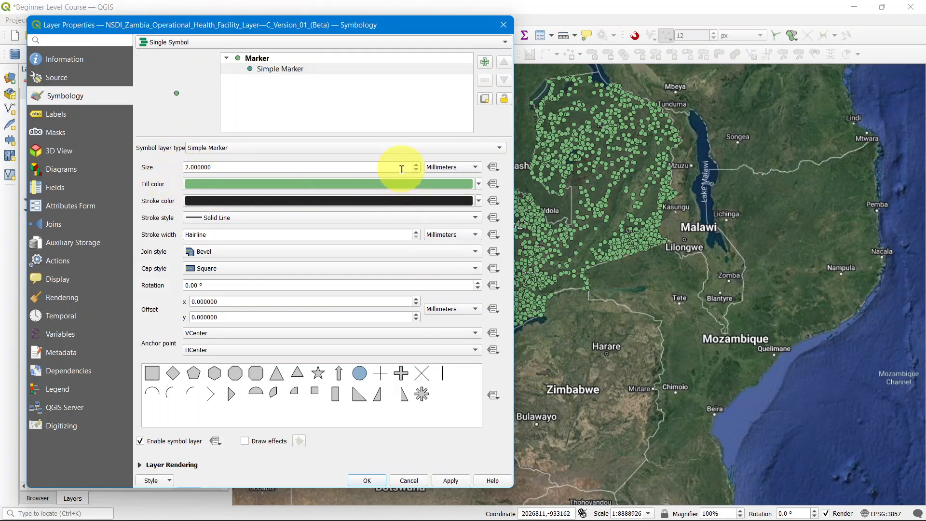
left_click(415, 164)
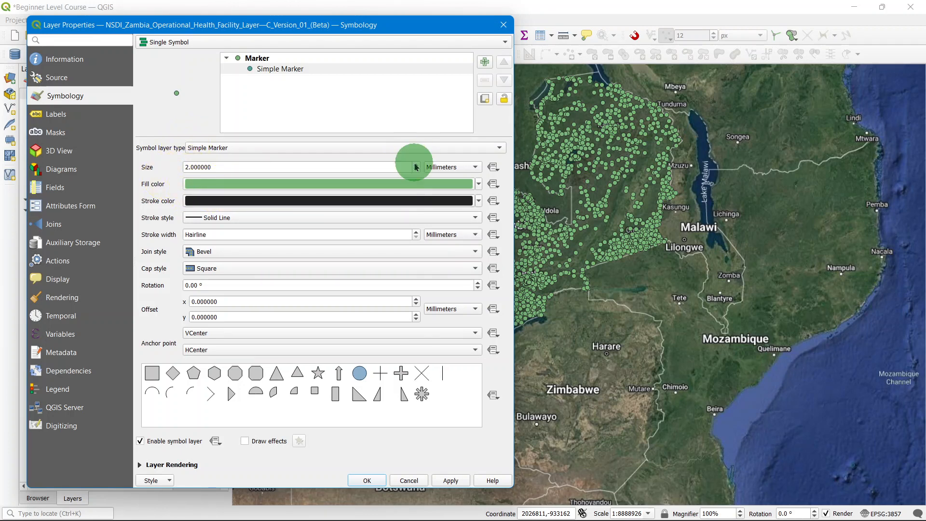
left_click(416, 165)
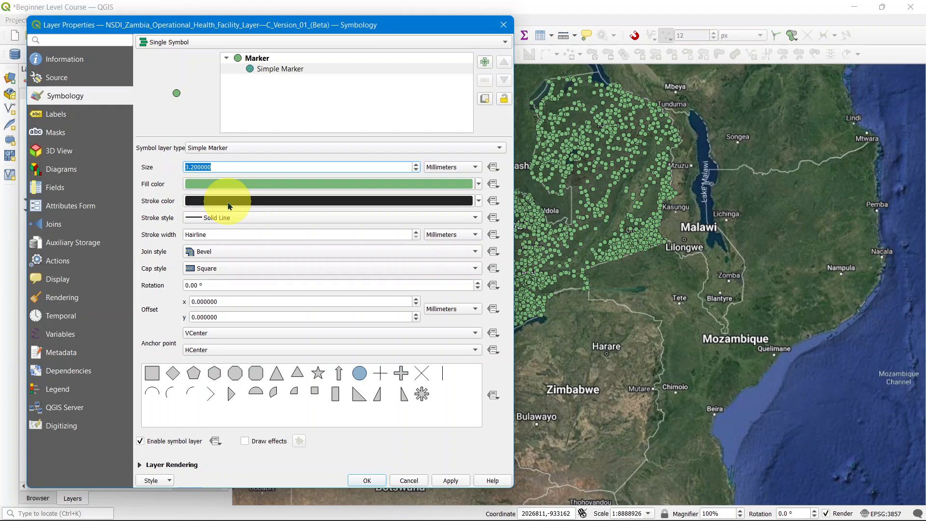
mouse_move(230, 206)
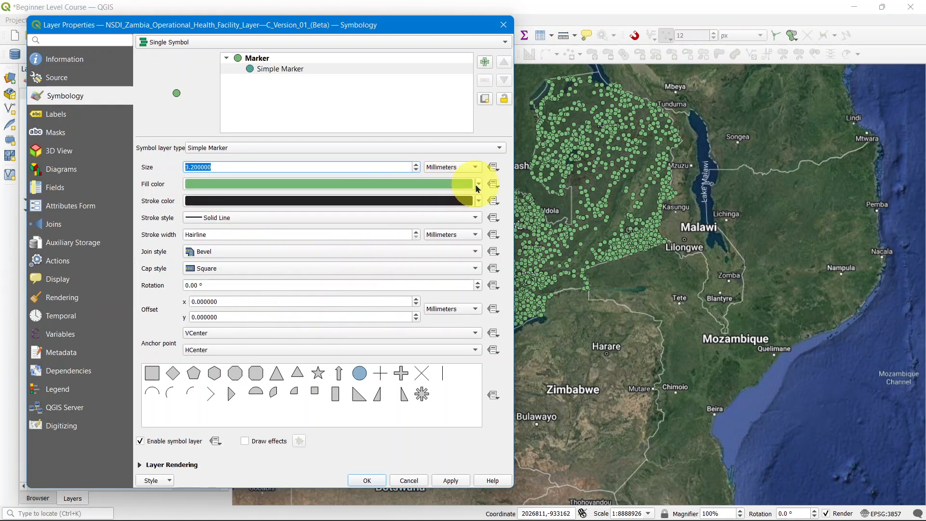
mouse_move(478, 188)
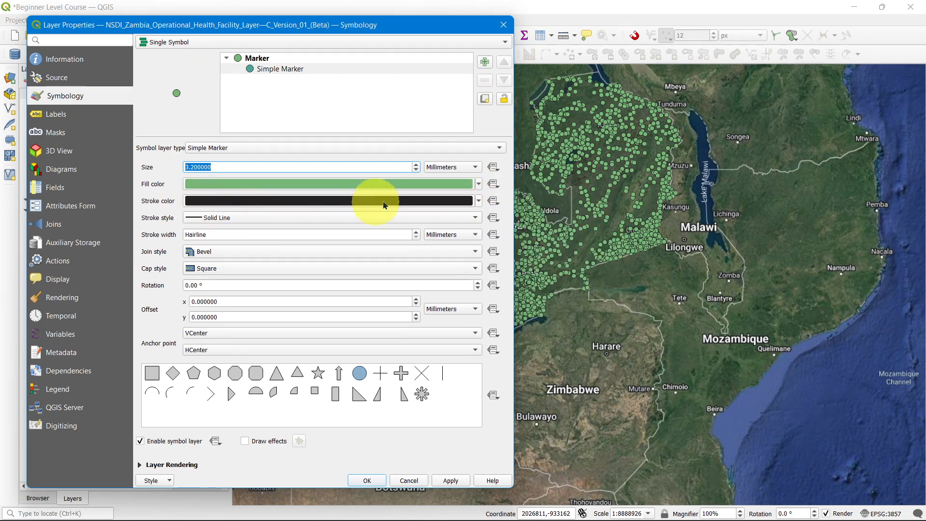
mouse_move(409, 202)
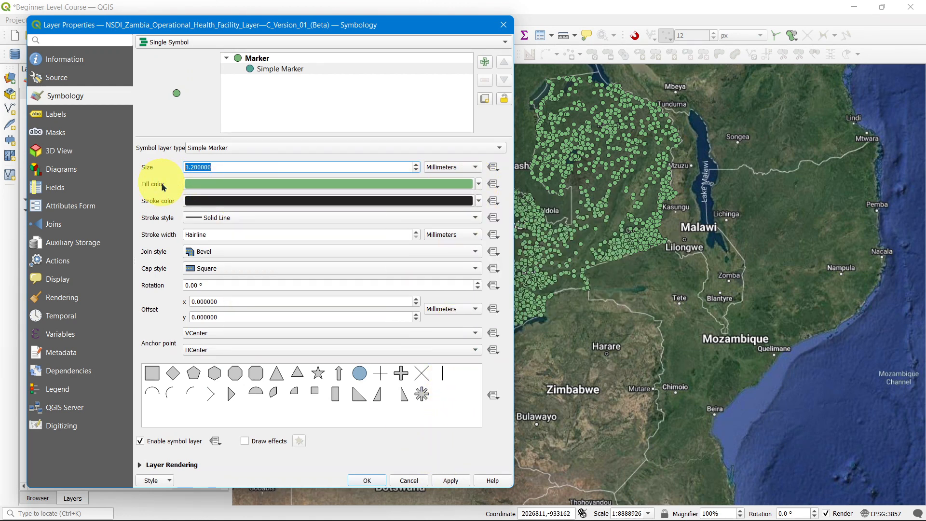
left_click(445, 481)
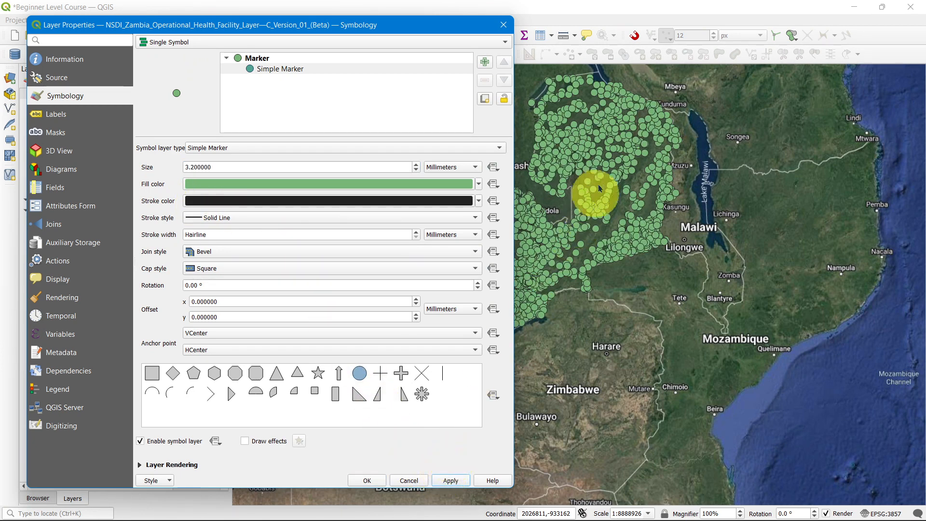
left_click(367, 480)
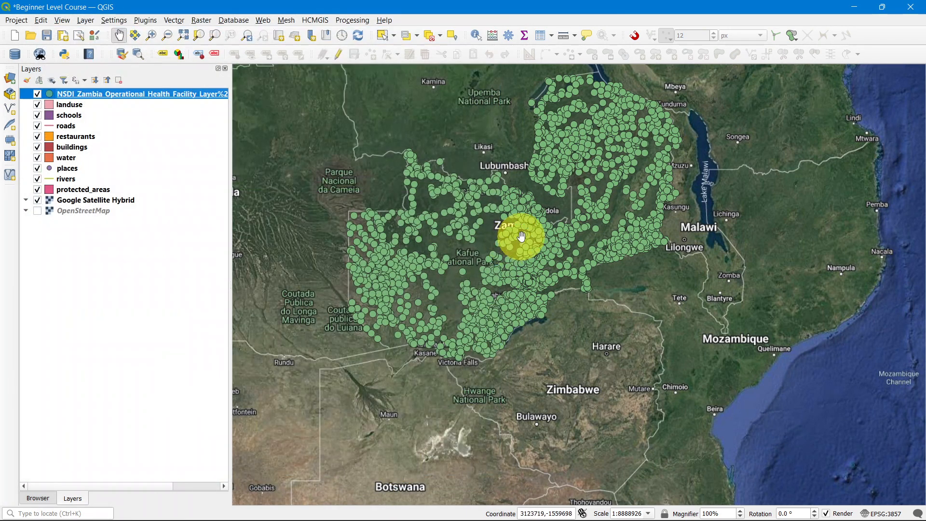
Step: Zoom into the map to inspect the resized markers, then zoom back out
scroll(524, 236, "up", 6)
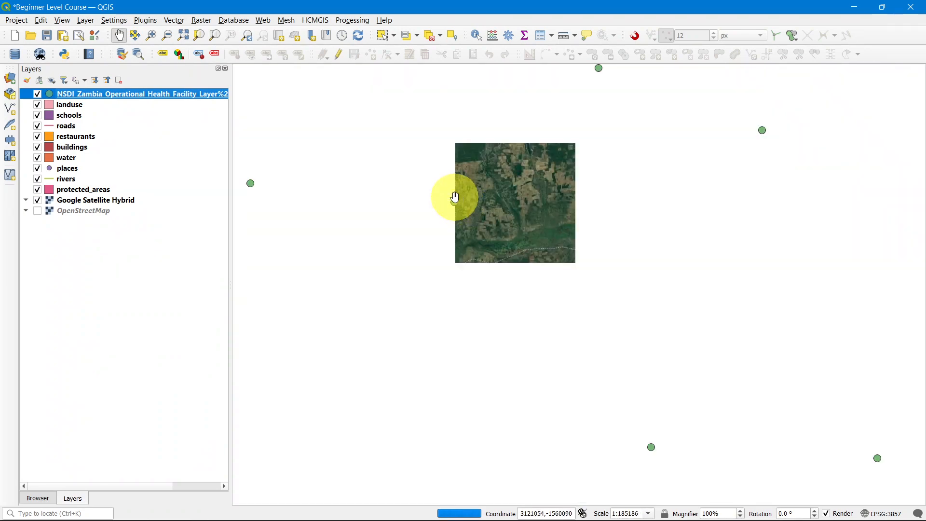
scroll(455, 201, "up", 1)
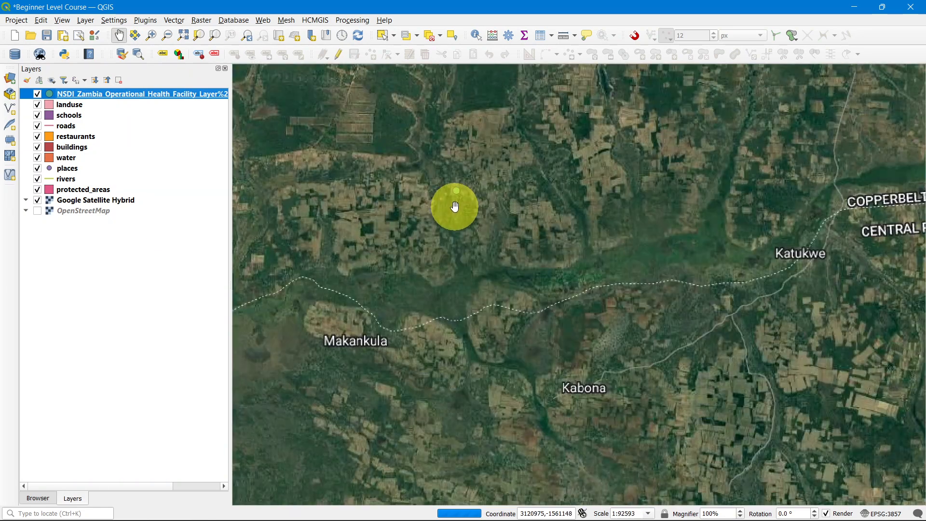
scroll(471, 228, "down", 4)
scroll(472, 228, "down", 2)
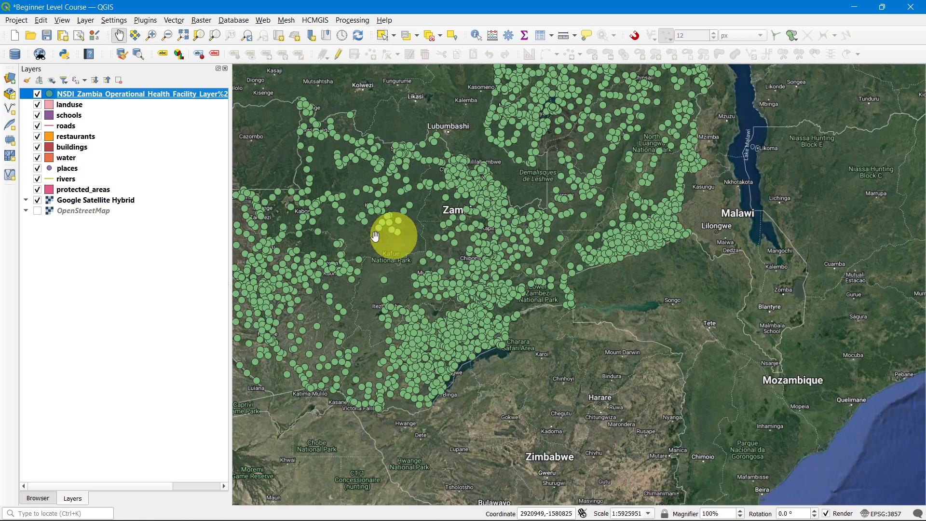
Step: Reopen the layer's Simple Marker settings and set the stroke color to red #ff2323, then apply
double_click(105, 94)
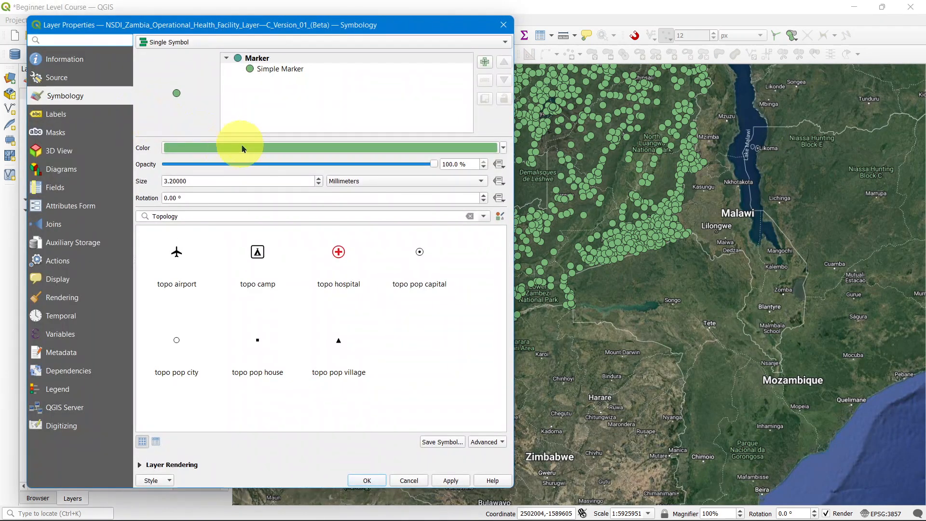
left_click(279, 68)
left_click(286, 202)
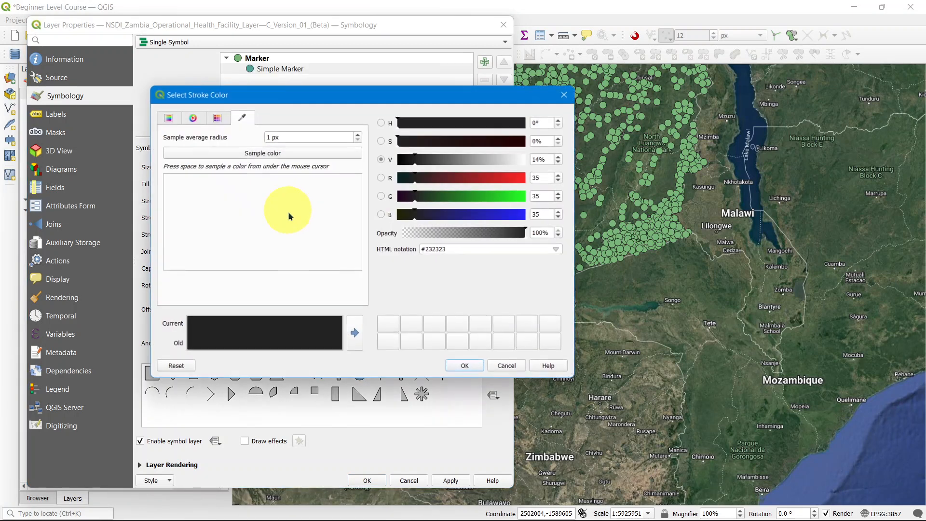
left_click(524, 178)
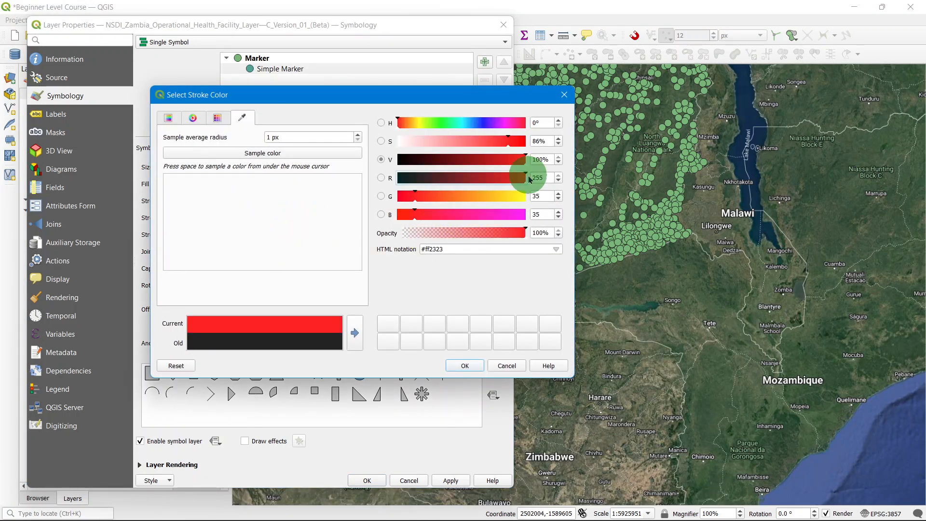
left_click(463, 365)
left_click(458, 481)
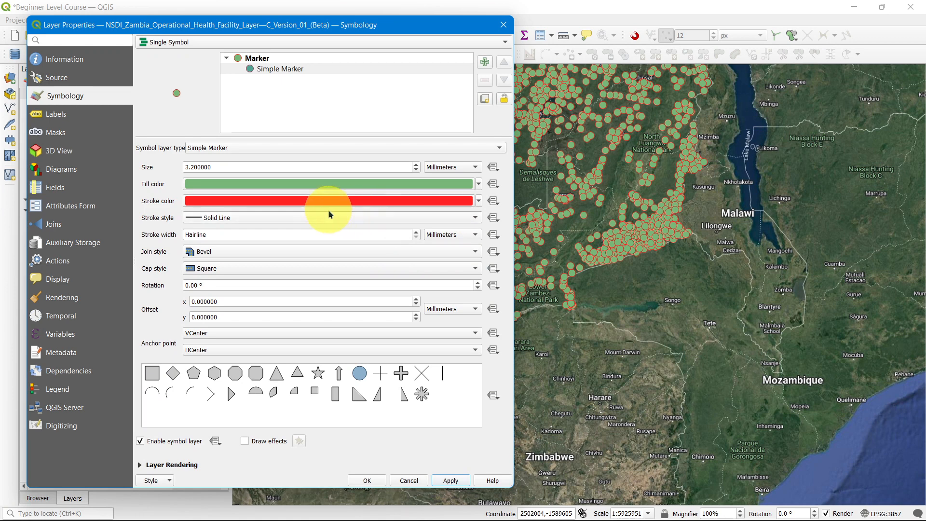
Step: Browse the stroke and fill color dialogs' swatch, wheel and box views without changing either color, then apply
left_click(297, 206)
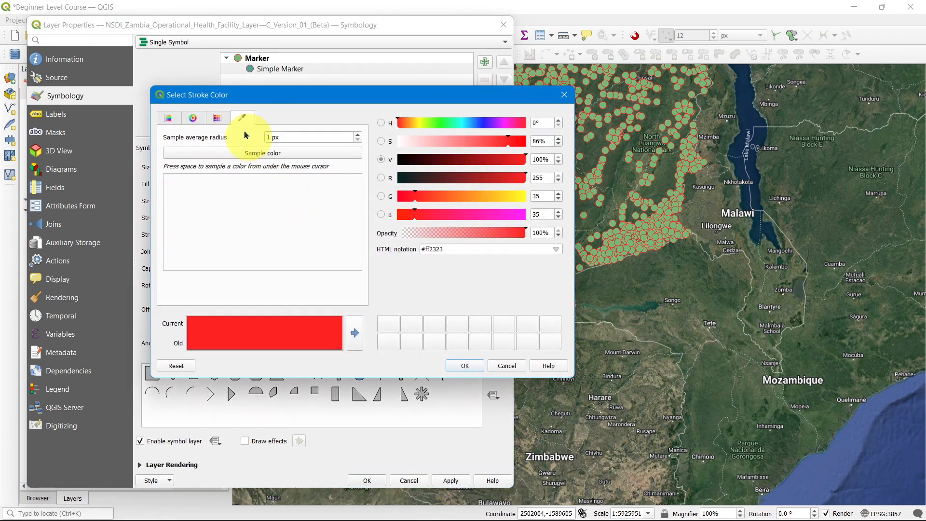
left_click(217, 118)
left_click(192, 119)
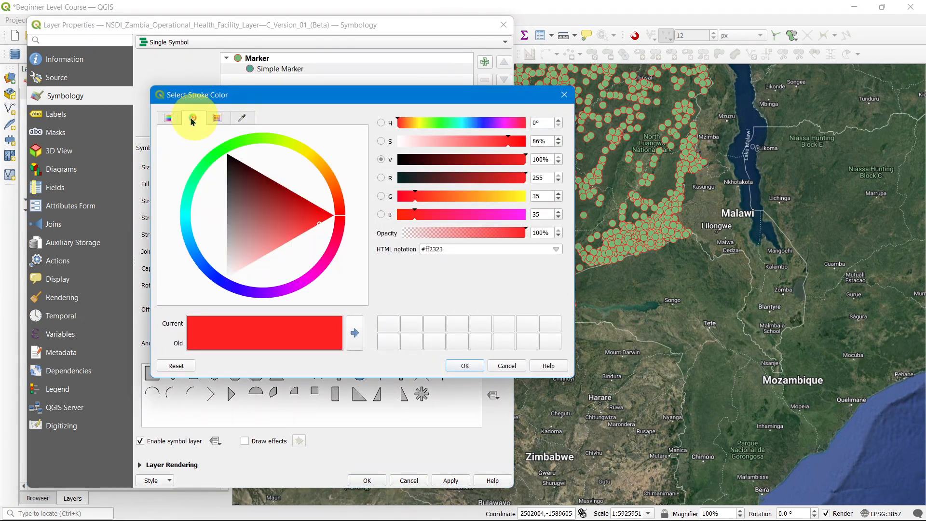
left_click(172, 120)
left_click(466, 365)
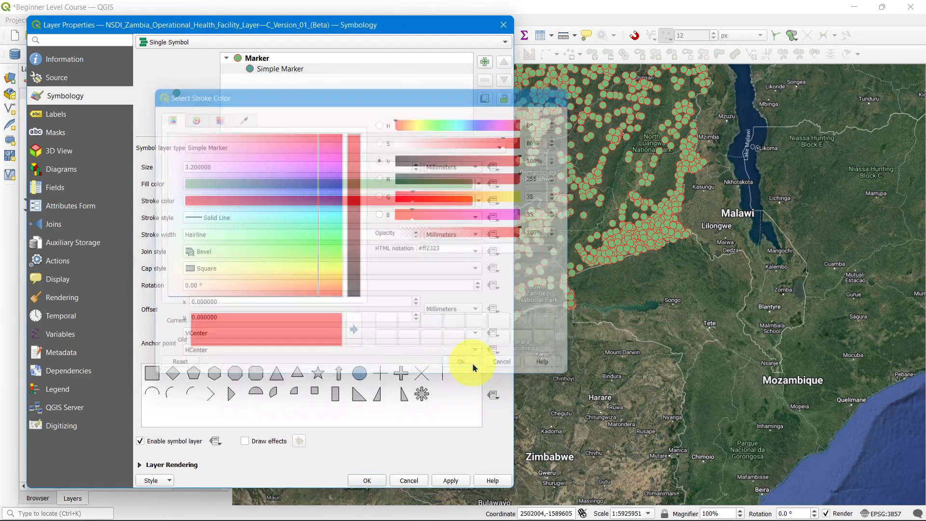
left_click(238, 185)
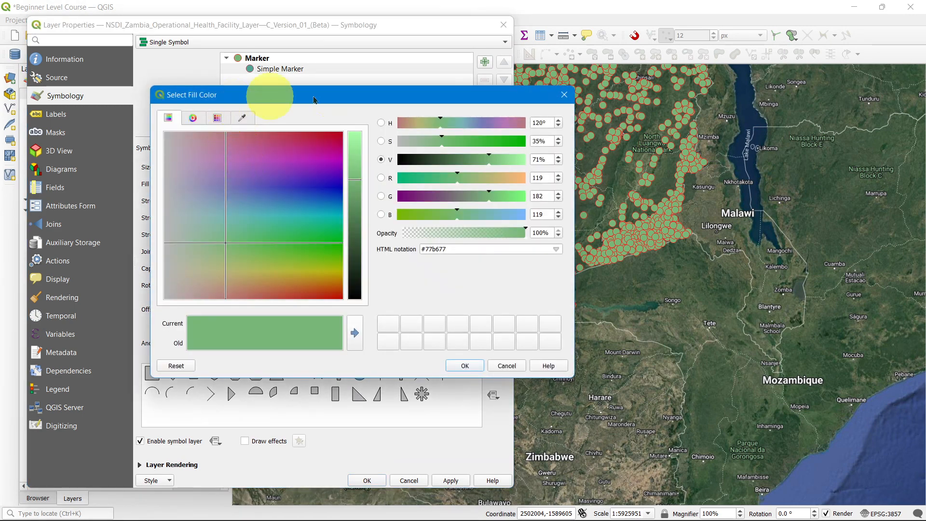
left_click(564, 94)
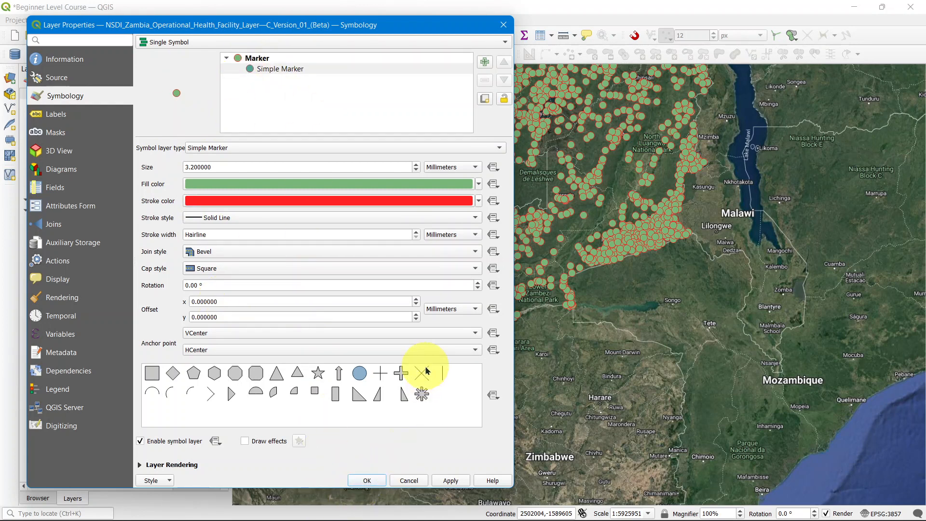
left_click(440, 480)
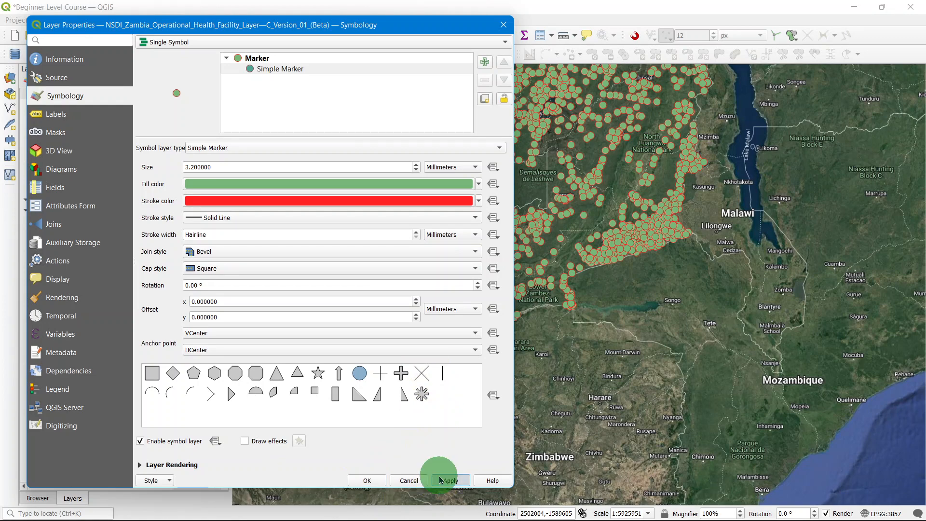
Step: Close the layer properties and add Transportation_Use-Roads.shp from the Zambia folder in the Browser to the map
left_click(374, 481)
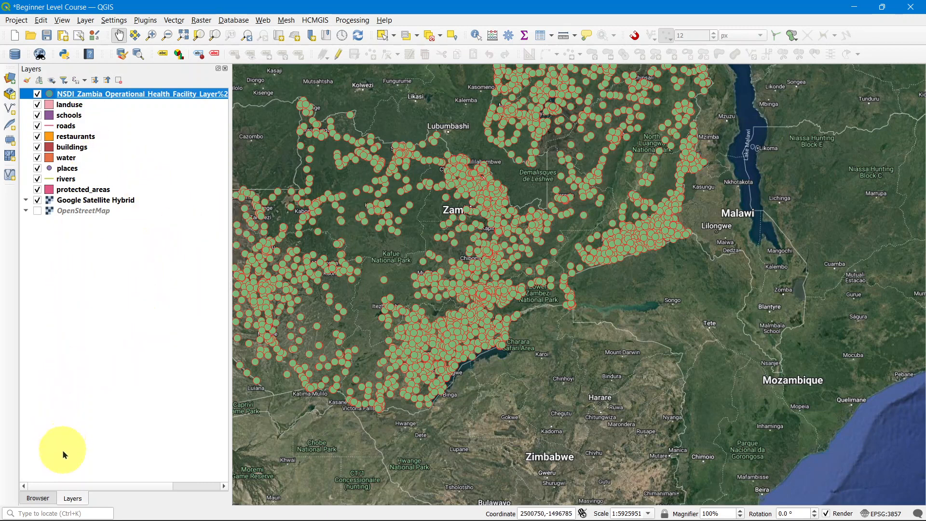
left_click(39, 499)
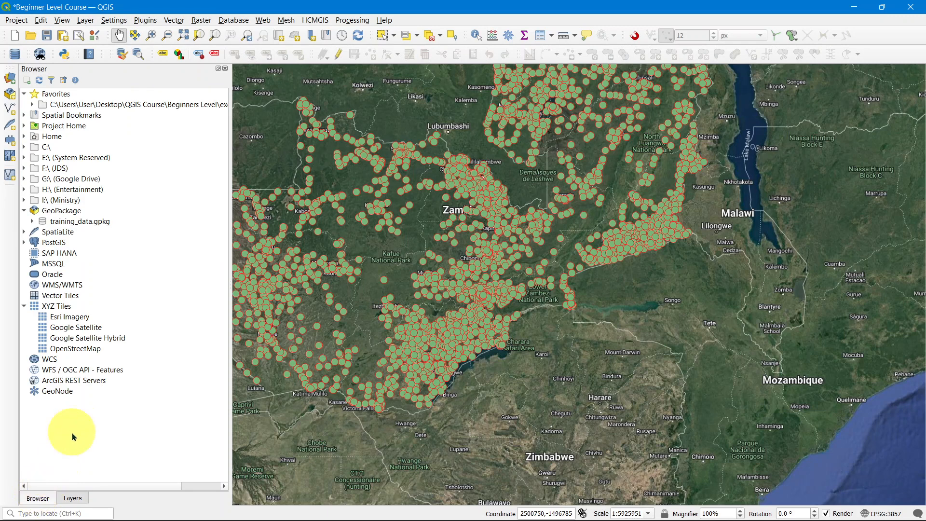
left_click(32, 104)
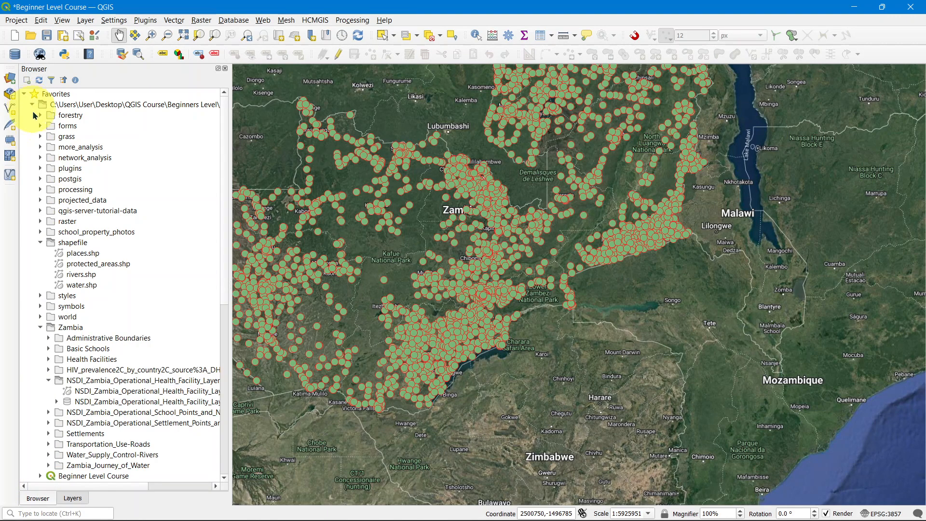
scroll(52, 343, "down", 1)
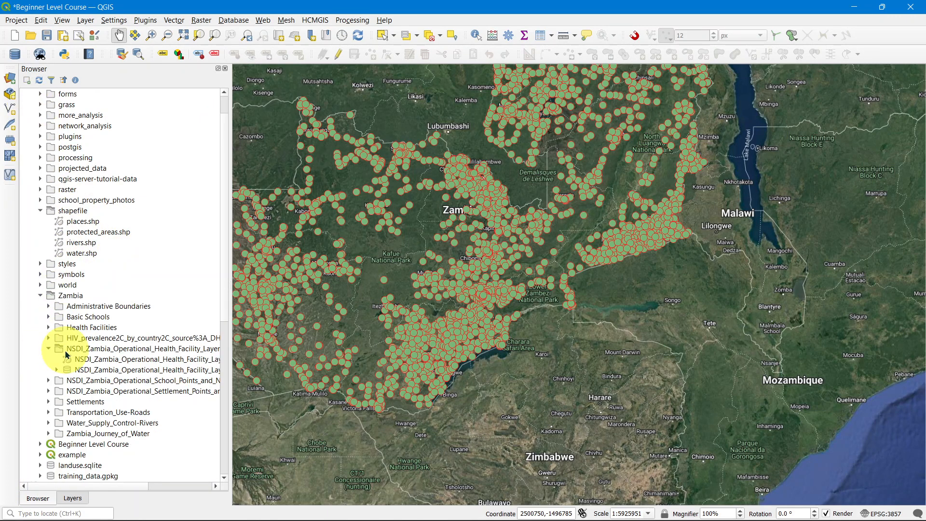
left_click(48, 413)
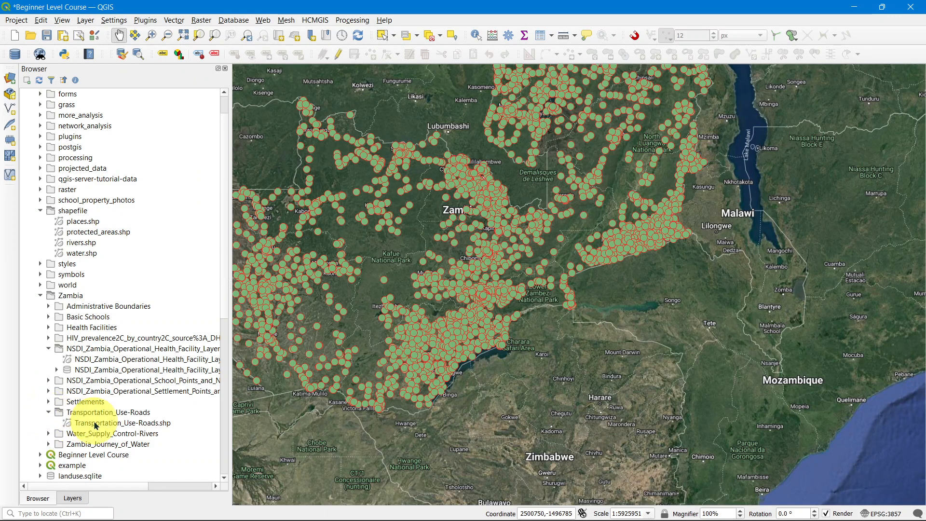
double_click(127, 424)
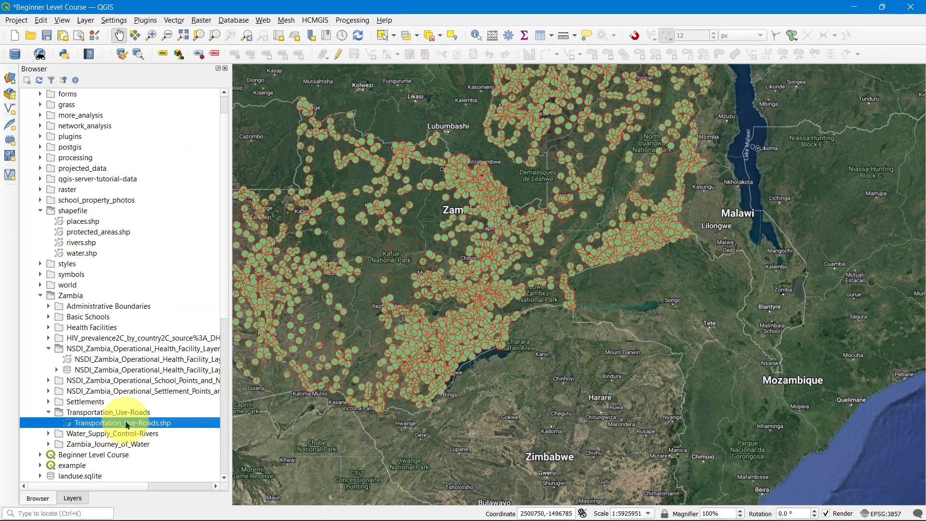
left_click(71, 498)
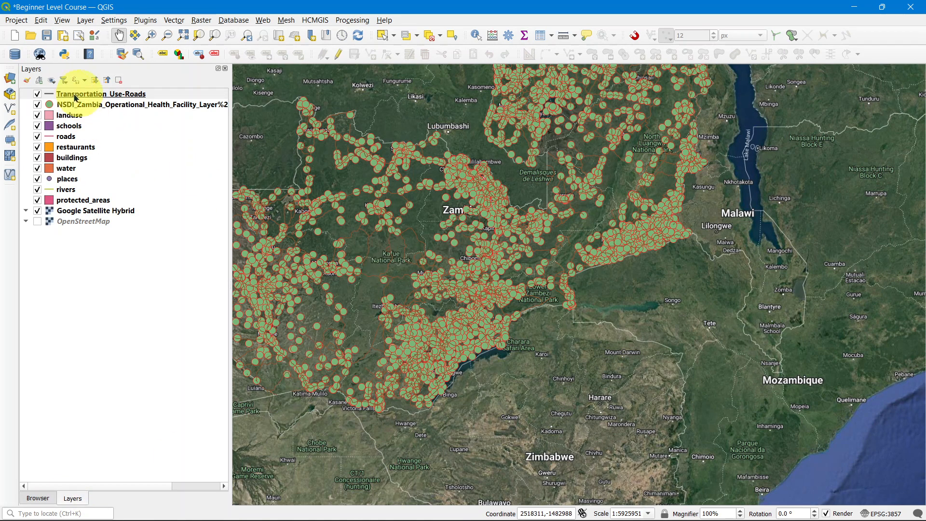
Step: Open the Transportation_Use-Roads layer's symbology and view its line color dialog without changing the color
left_click(50, 96)
double_click(50, 96)
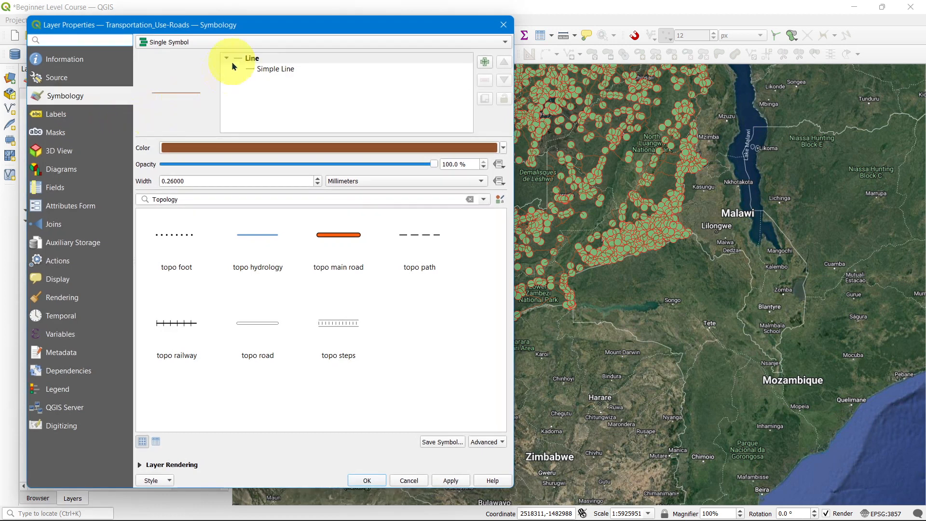
left_click_drag(258, 30, 233, 28)
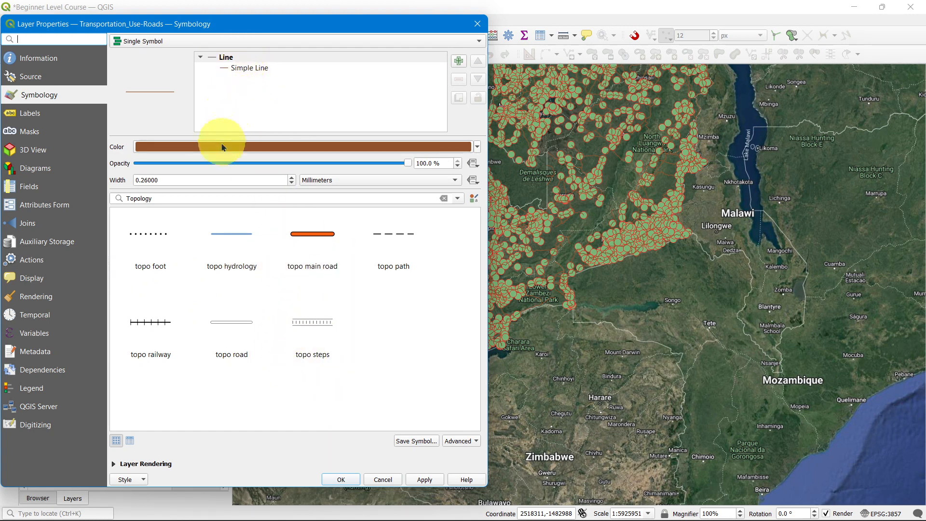
left_click(228, 59)
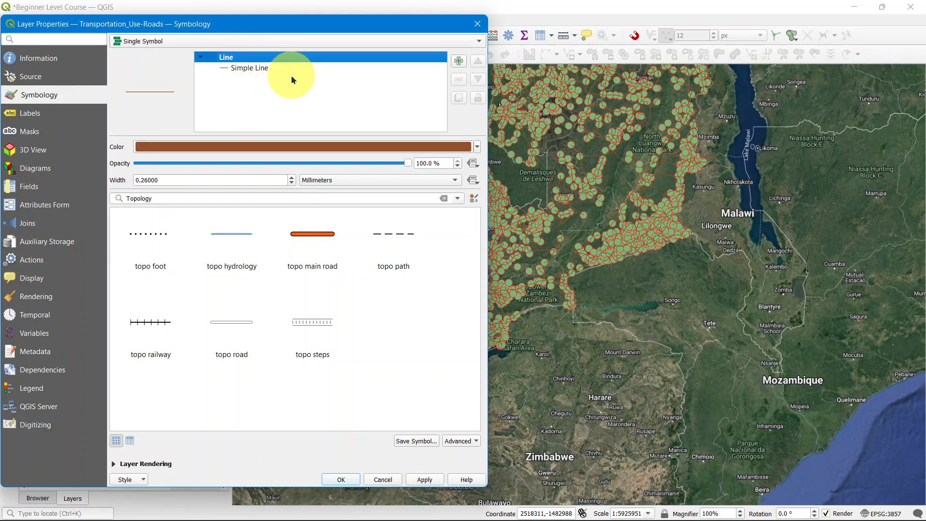
left_click(248, 148)
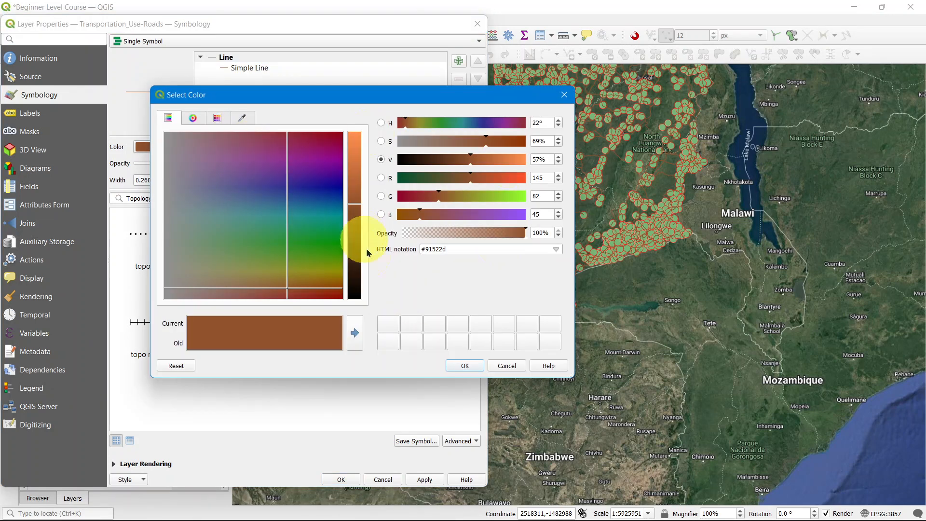
left_click(465, 366)
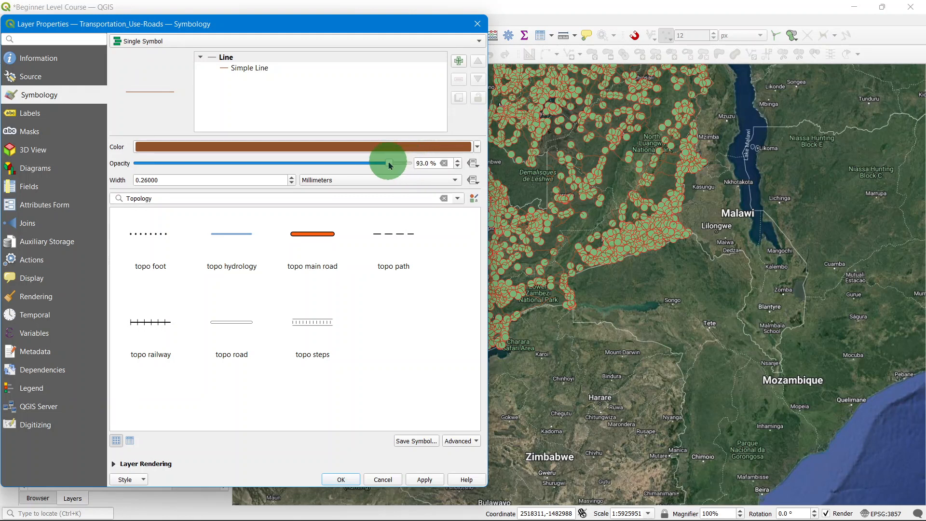
Step: Select the Simple Line symbol layer and set the road stroke width to 3.06 millimeters
left_click(293, 177)
triple_click(292, 177)
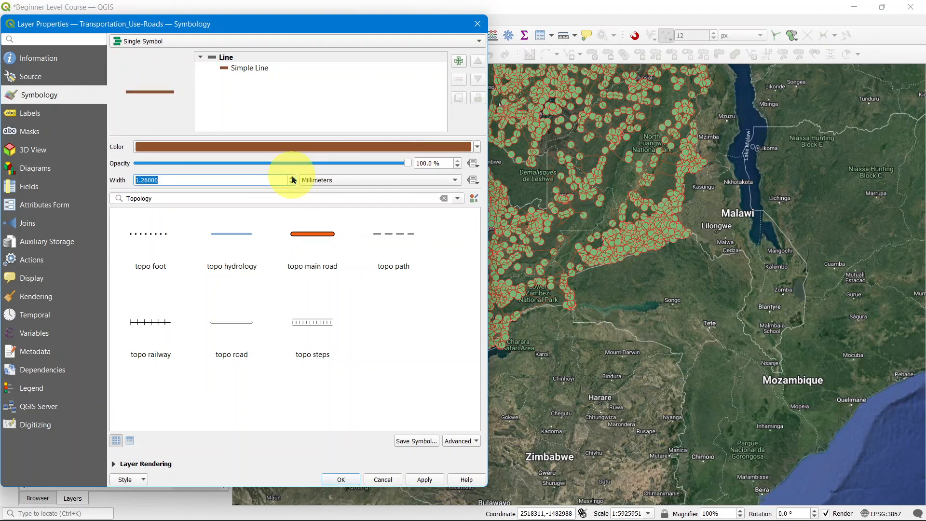
triple_click(292, 177)
triple_click(292, 177)
double_click(291, 177)
triple_click(293, 178)
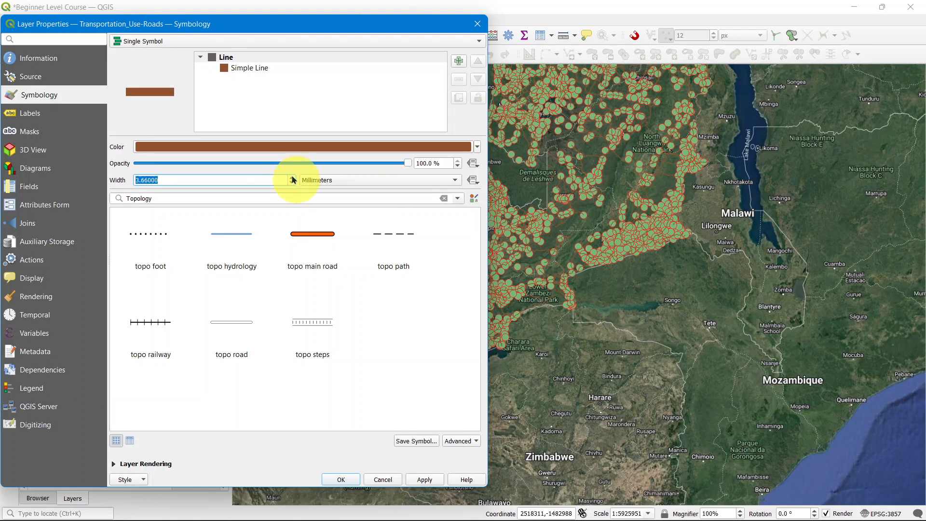
double_click(292, 178)
left_click(385, 181)
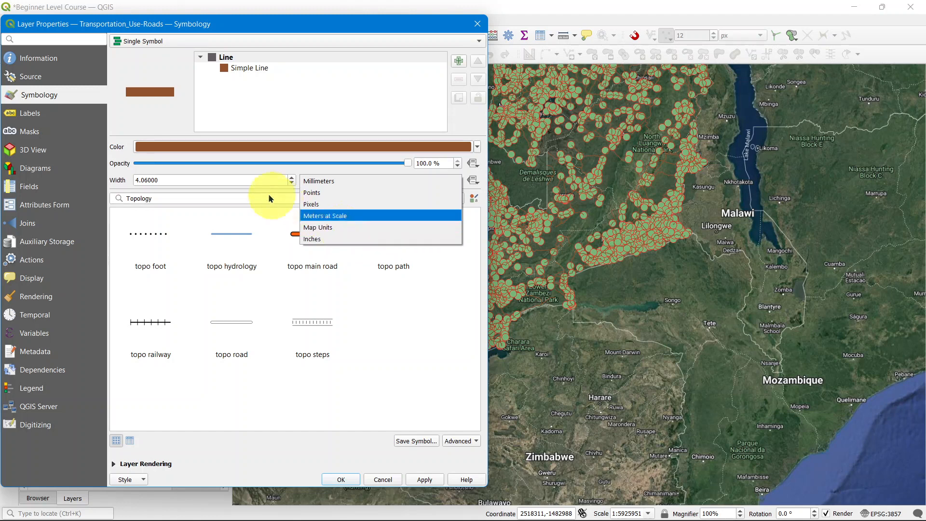
left_click(295, 173)
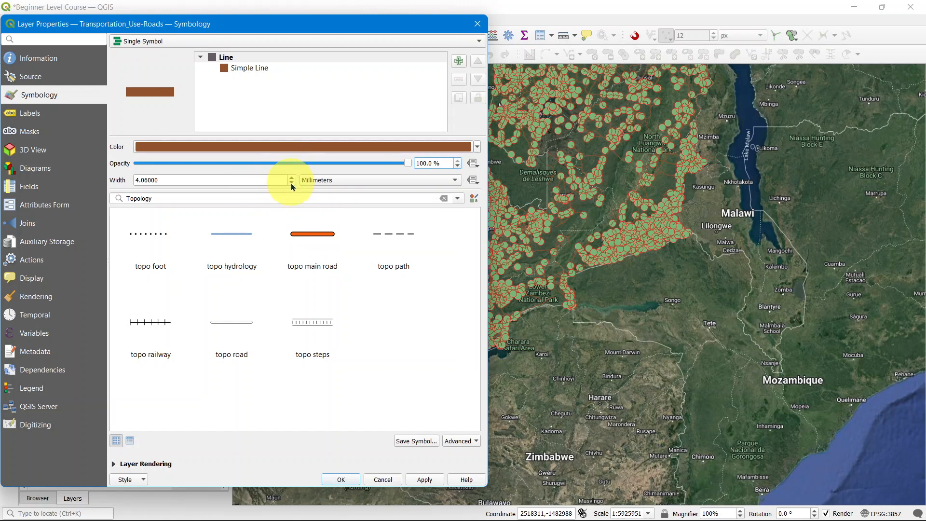
left_click(292, 182)
left_click(292, 183)
left_click(292, 183)
left_click(269, 68)
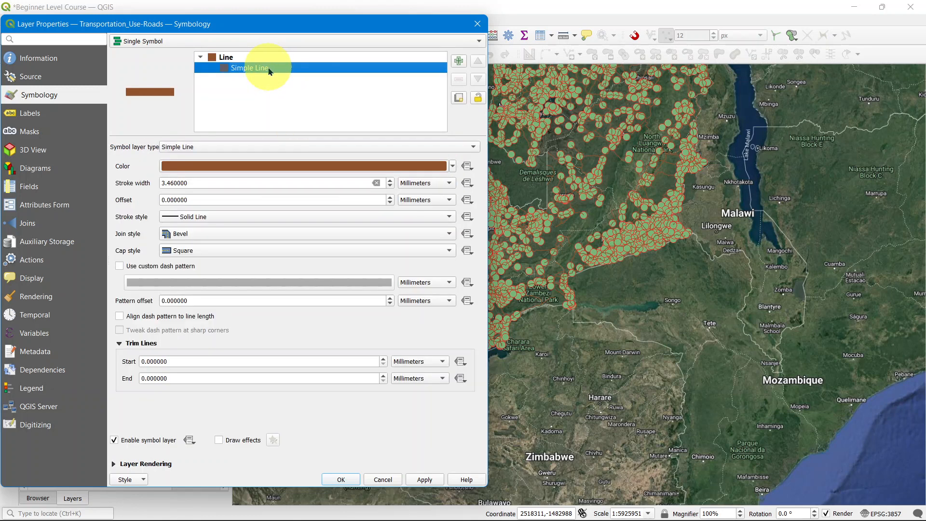
left_click(243, 148)
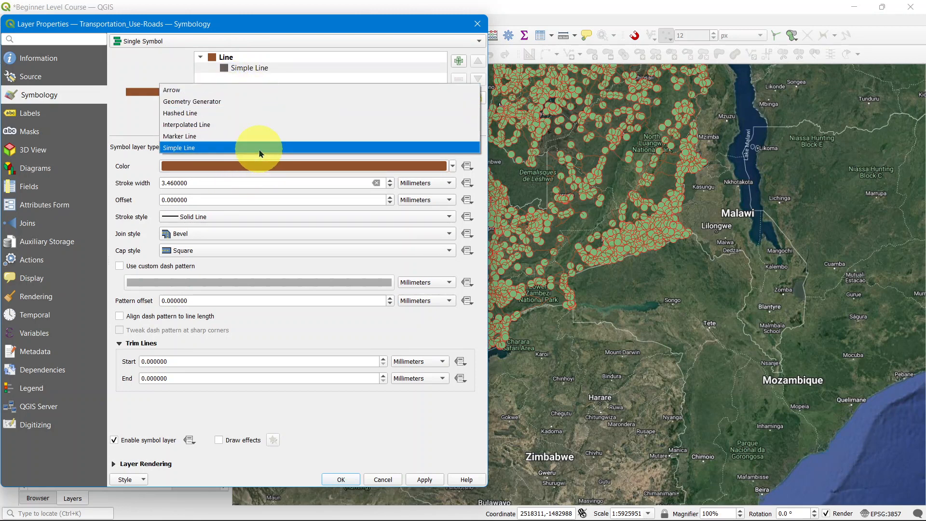
left_click(186, 169)
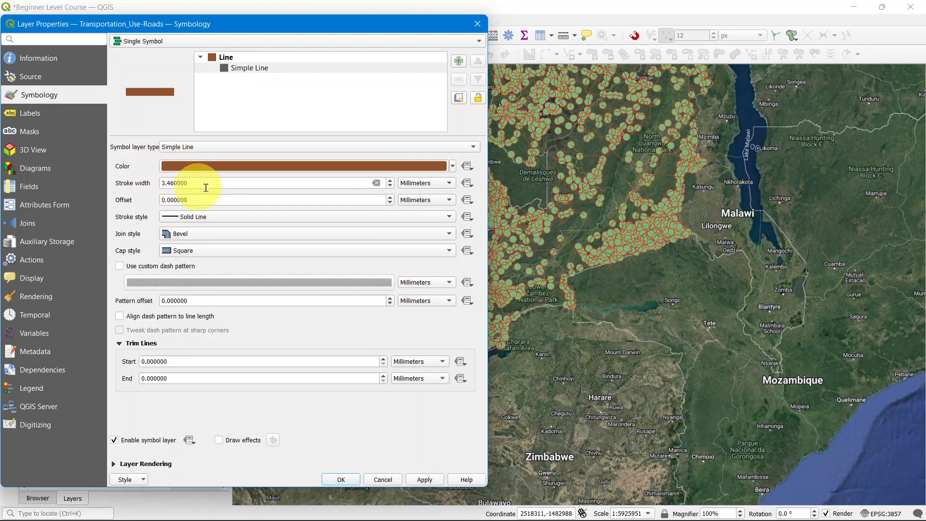
left_click(391, 180)
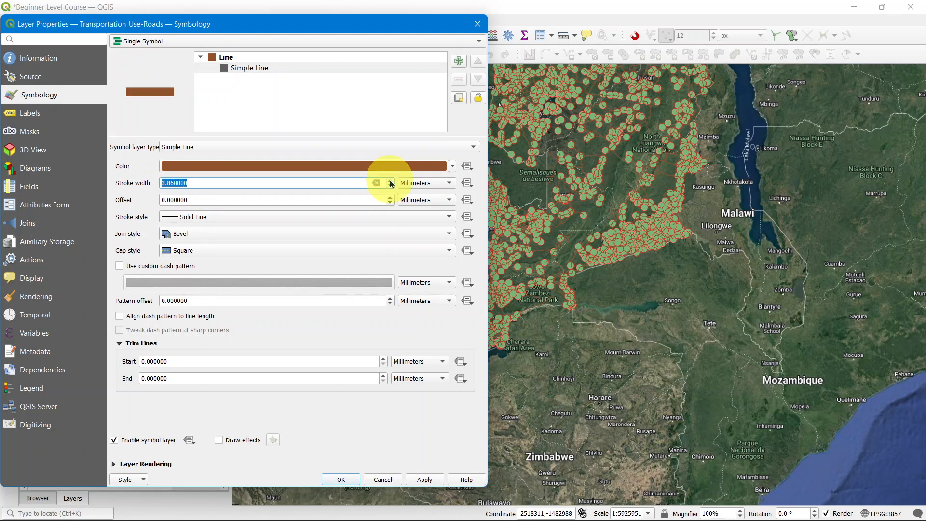
left_click(391, 180)
left_click(391, 180)
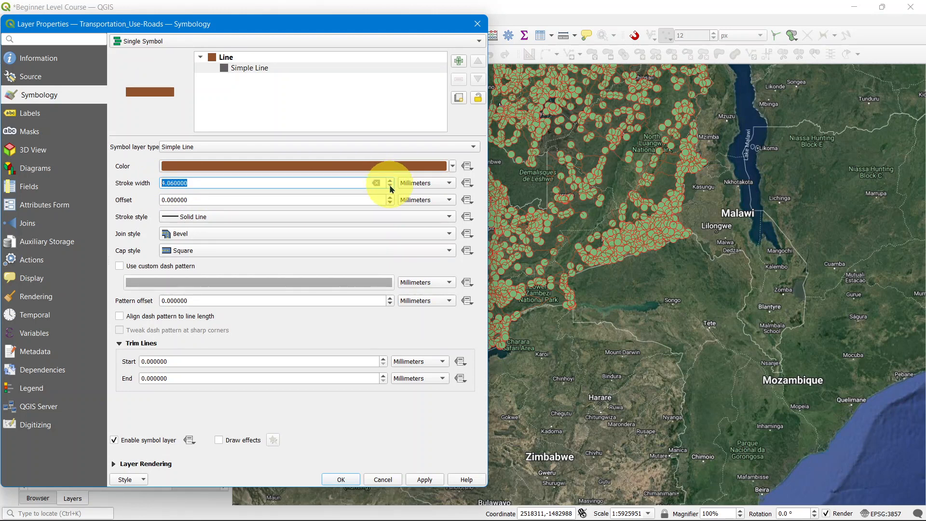
left_click(391, 187)
left_click(391, 186)
left_click(392, 187)
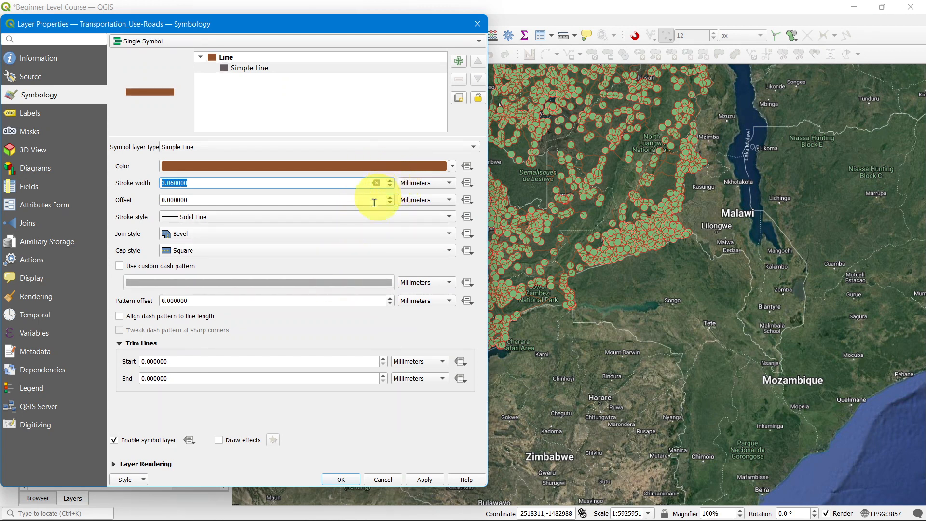
Step: Set the road line color to blue #1e0eff and apply the symbology
left_click(122, 264)
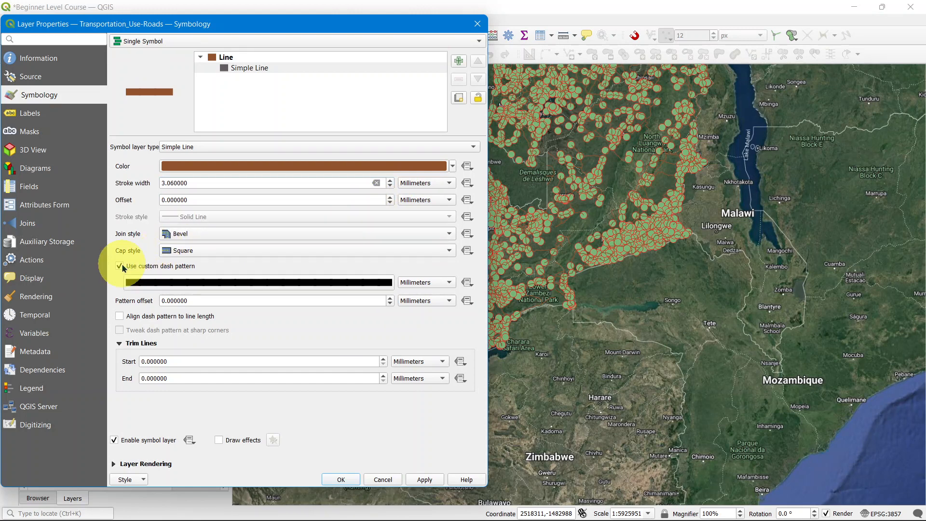
left_click(121, 266)
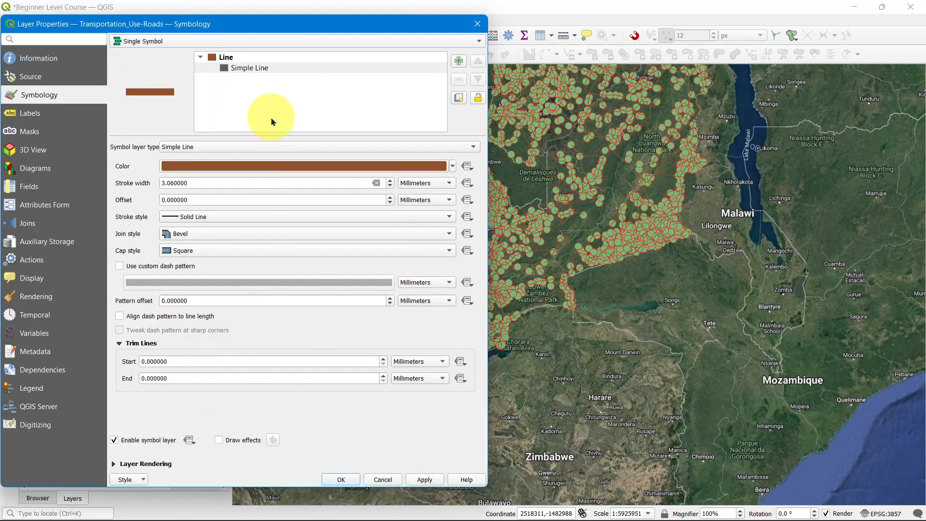
left_click(233, 170)
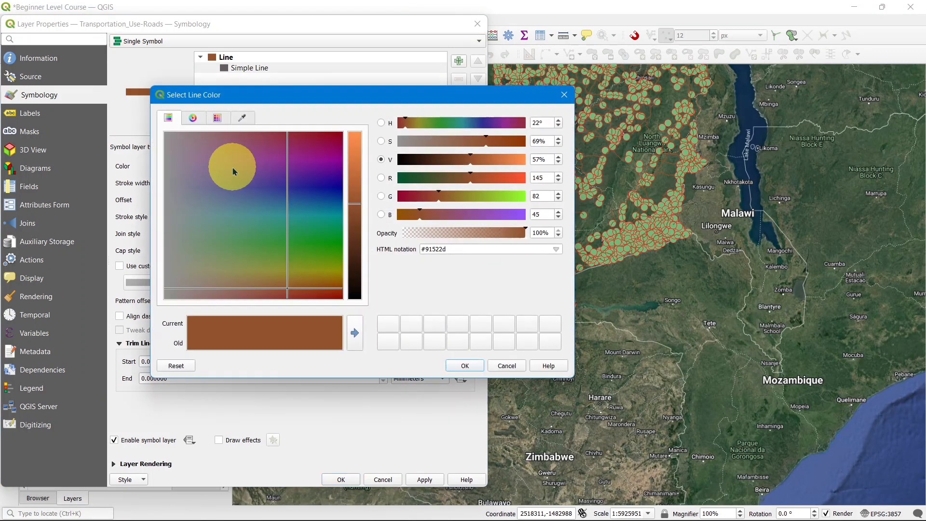
left_click(306, 208)
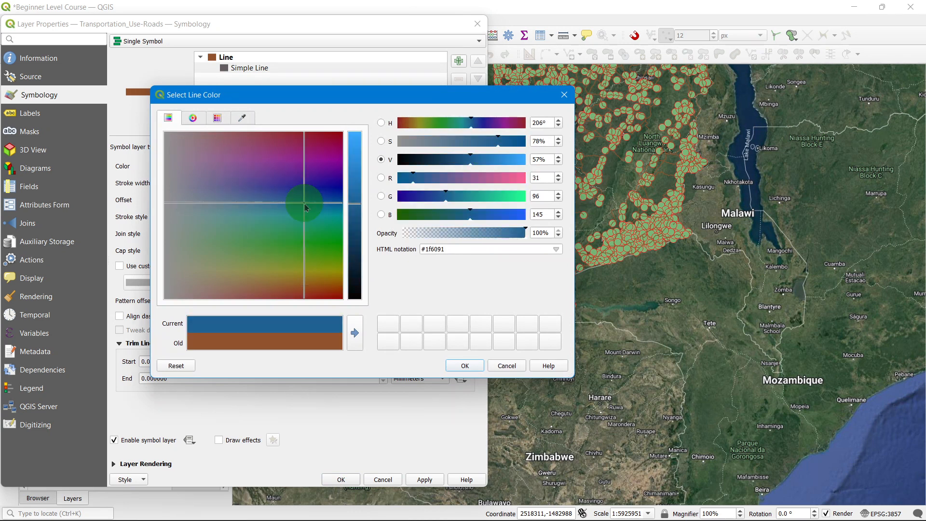
left_click_drag(306, 208, 331, 236)
left_click(354, 195)
left_click_drag(357, 187, 363, 140)
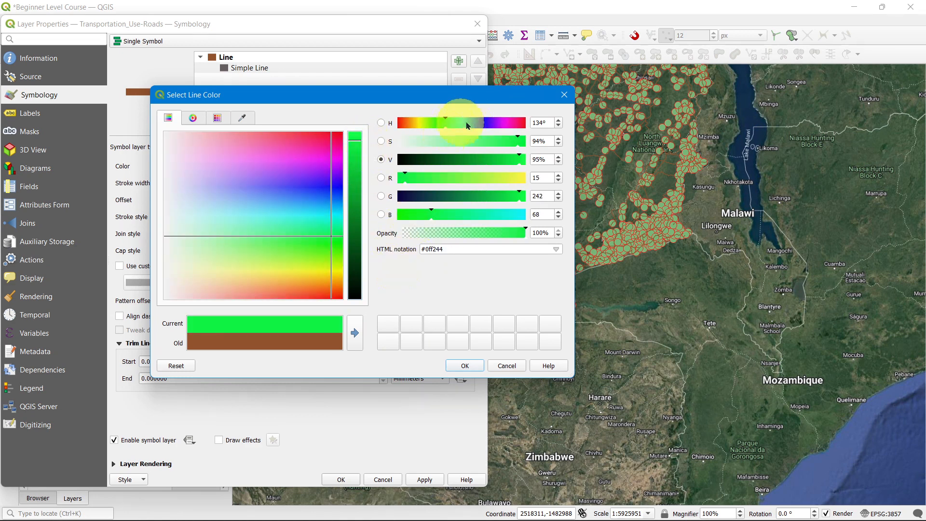
left_click_drag(467, 125, 482, 124)
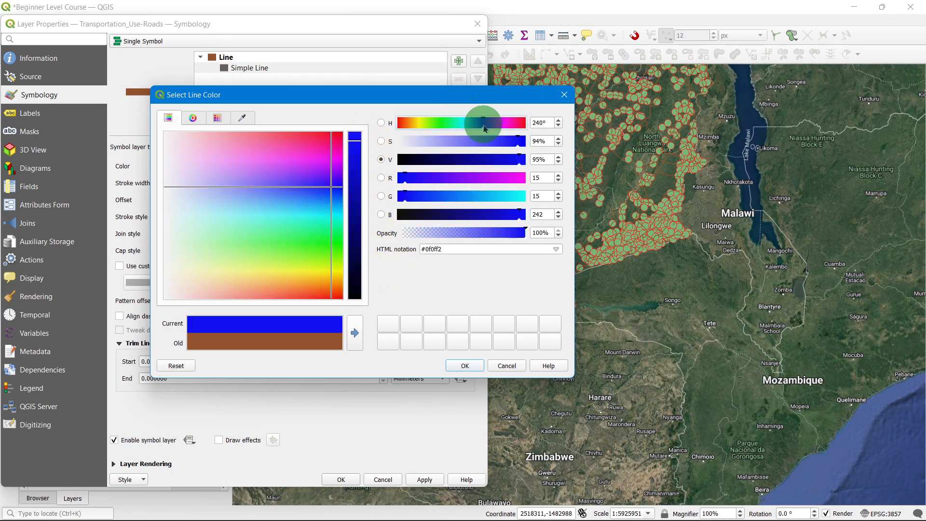
left_click_drag(360, 155, 355, 129)
left_click(330, 189)
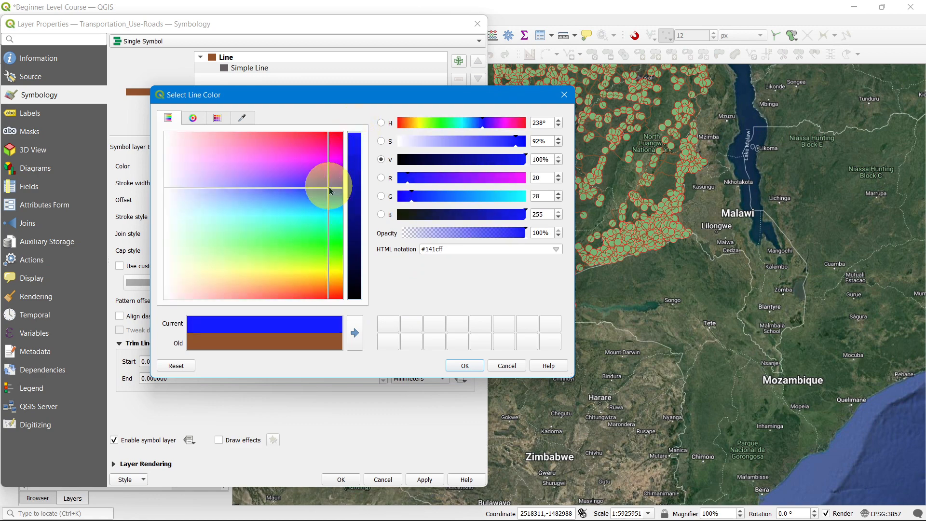
left_click_drag(331, 191, 333, 189)
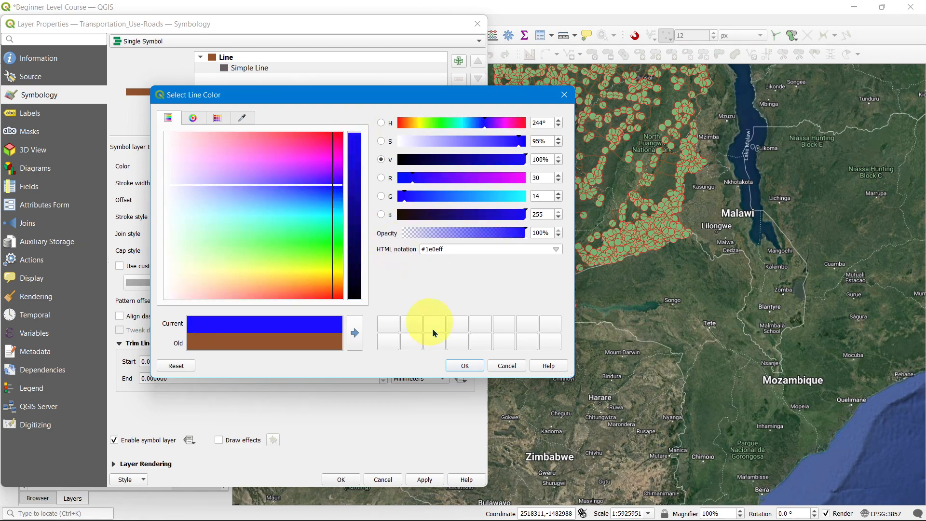
left_click(461, 366)
left_click(428, 482)
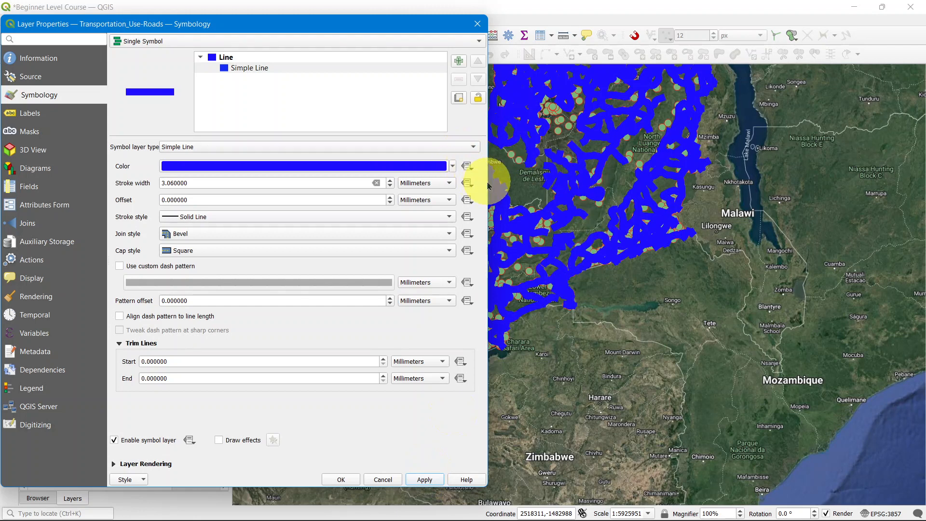
Step: Confirm the layer properties and zoom into the map to inspect the restyled roads
left_click_drag(488, 182, 310, 182)
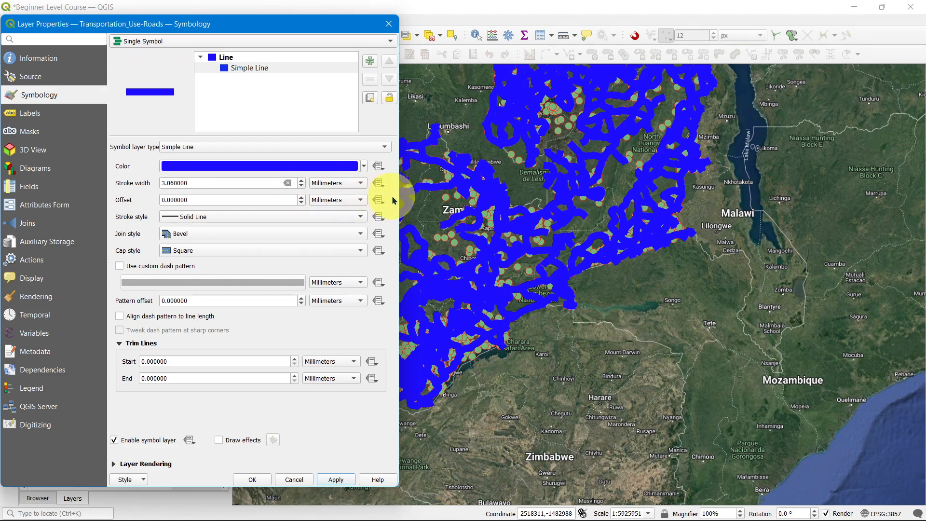
left_click(247, 479)
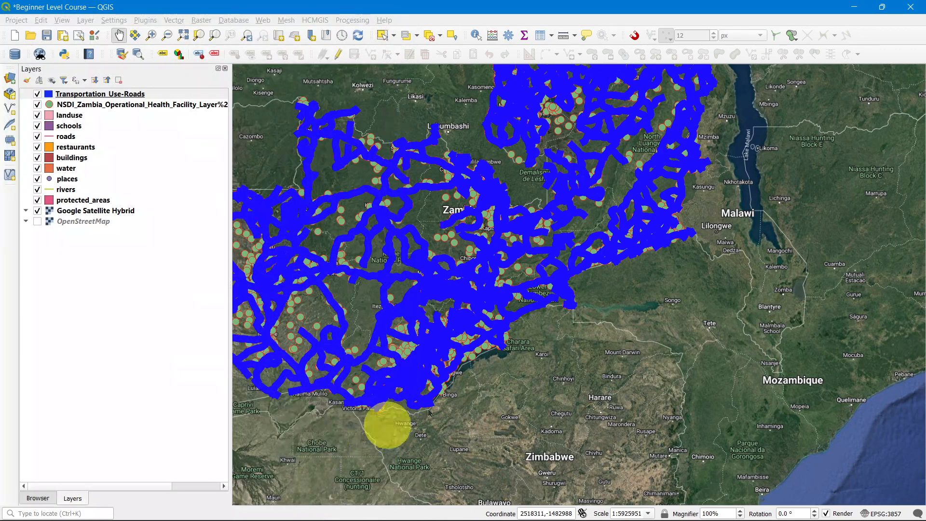
scroll(451, 222, "up", 3)
scroll(611, 180, "down", 3)
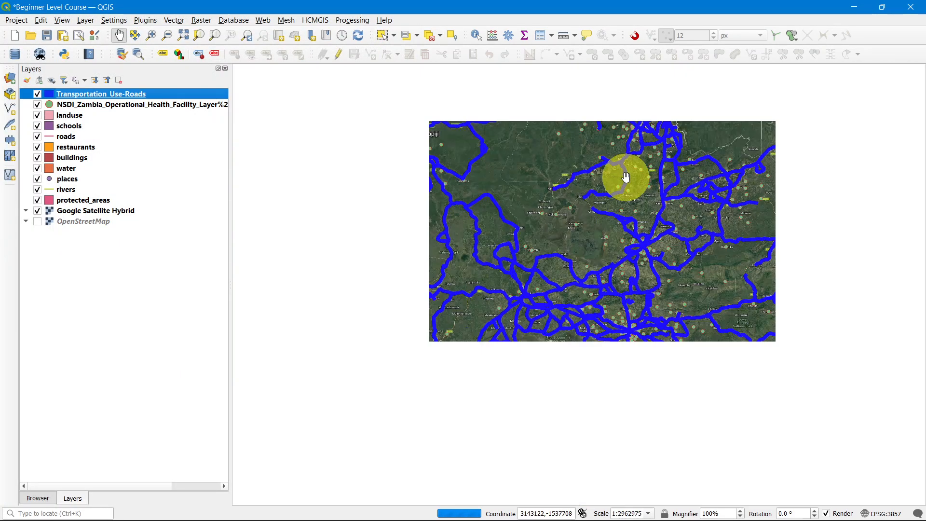
scroll(554, 301, "up", 3)
scroll(531, 203, "down", 1)
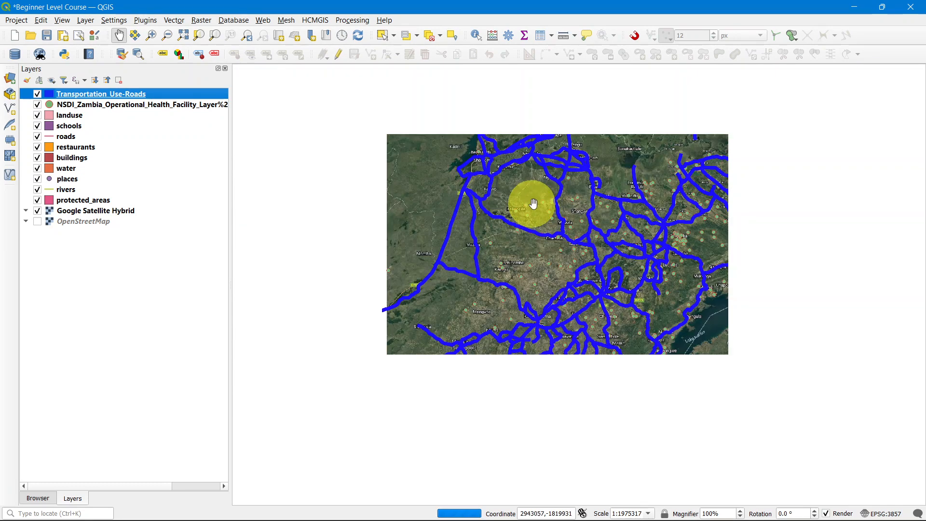
Step: Zoom in and out across the map to examine the restyled roads and health facility markers
scroll(681, 207, "up", 3)
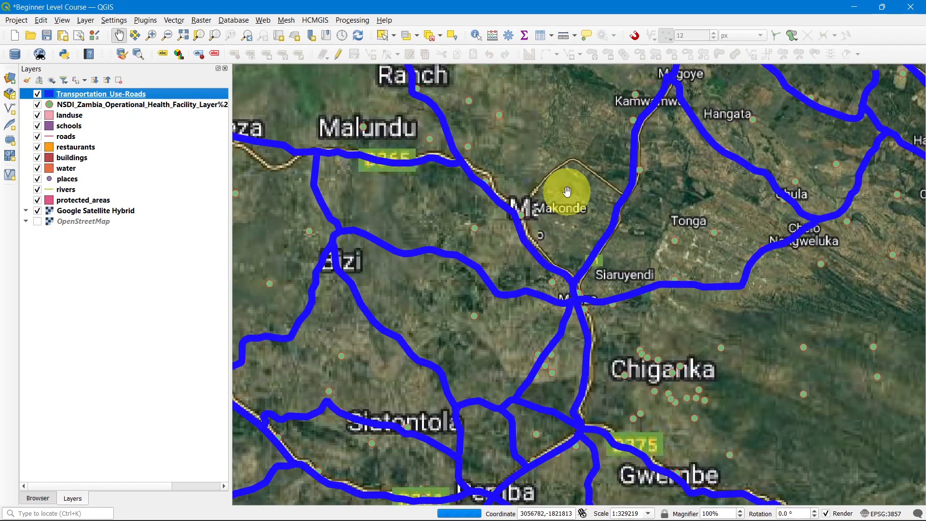
scroll(564, 198, "up", 1)
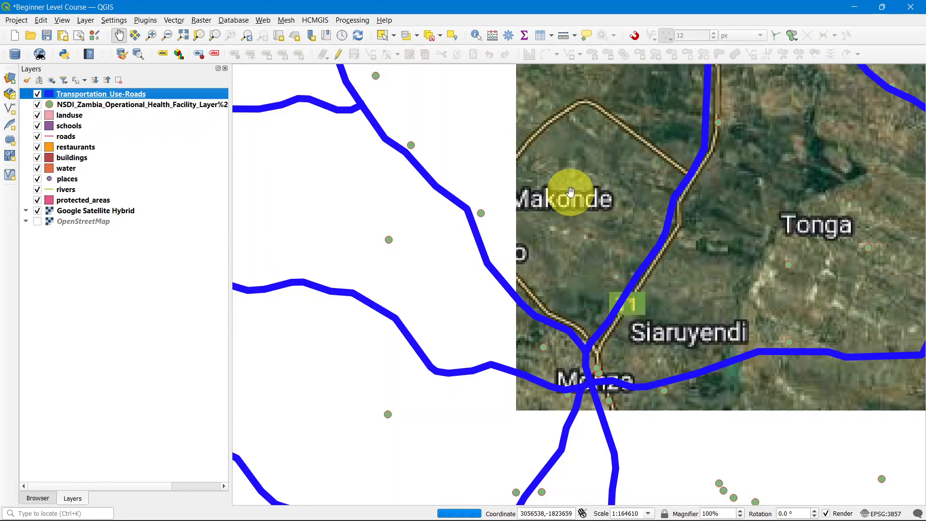
scroll(569, 196, "down", 1)
scroll(570, 193, "down", 2)
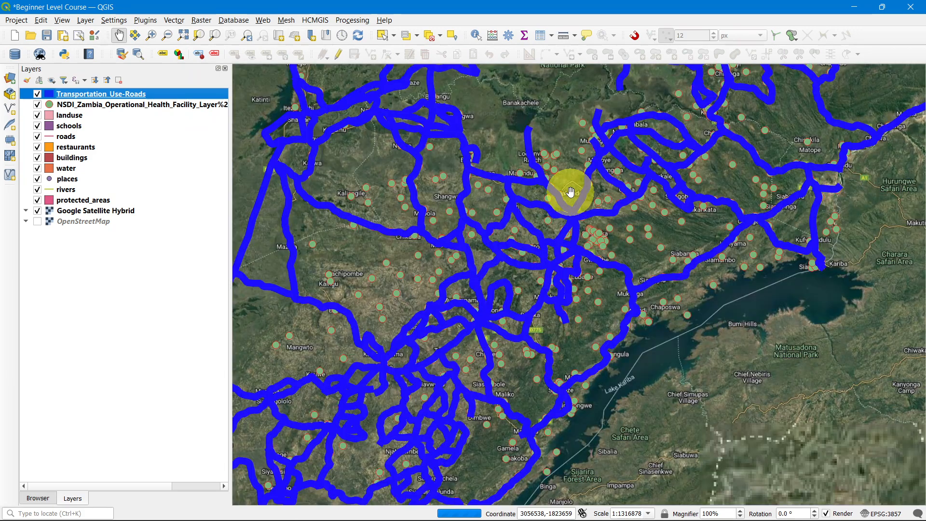
scroll(571, 190, "down", 1)
scroll(570, 205, "down", 1)
scroll(548, 239, "down", 1)
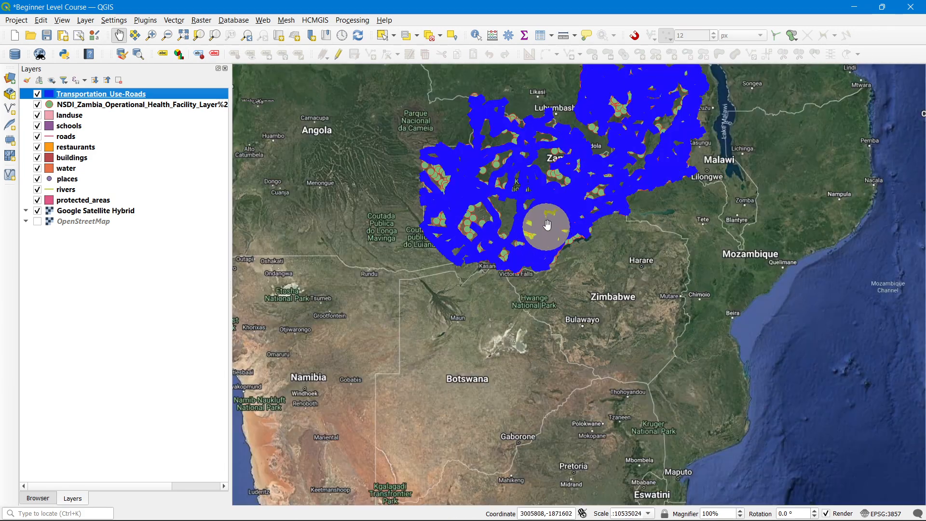
Step: Open the Transportation_Use-Roads symbology, reduce the line width to 1.26 millimeters and apply it
double_click(86, 94)
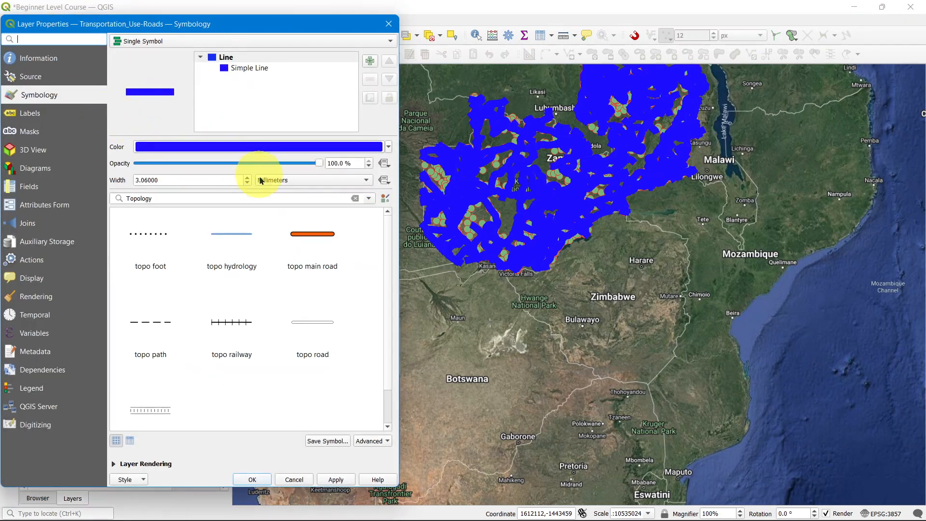
left_click(250, 184)
left_click(249, 183)
left_click(249, 184)
left_click(250, 183)
left_click(250, 184)
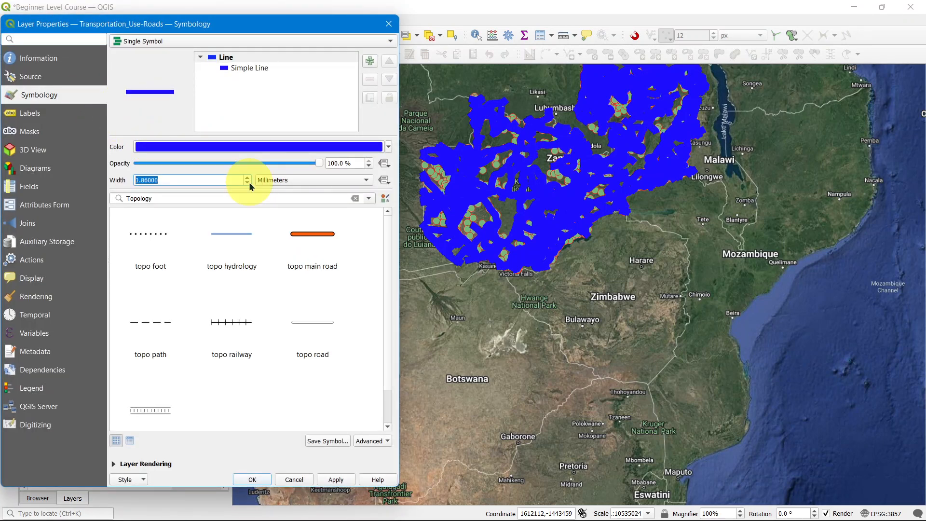
left_click(247, 182)
left_click(247, 183)
left_click(247, 182)
left_click(336, 480)
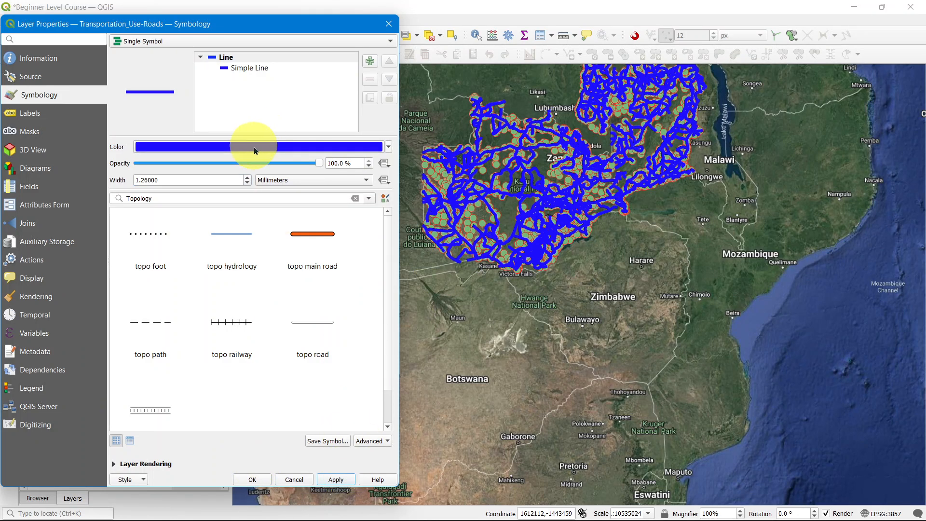
Step: Select the Simple Line layer, set the road color to magenta #ff10fb, apply and close the properties
left_click(247, 69)
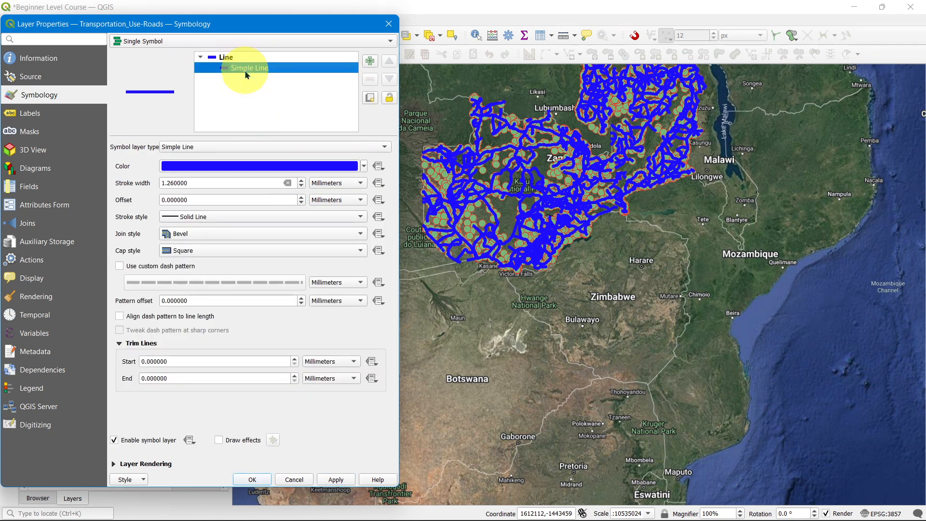
left_click(234, 221)
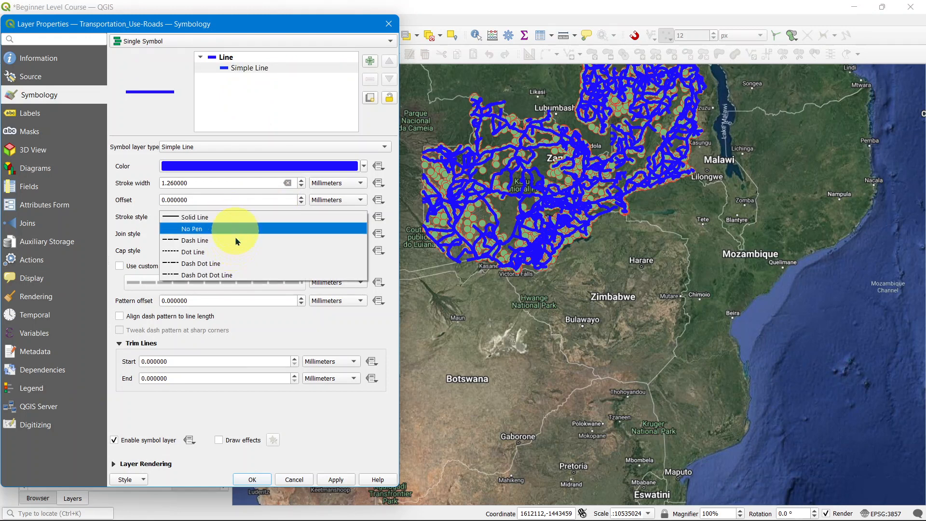
left_click(191, 217)
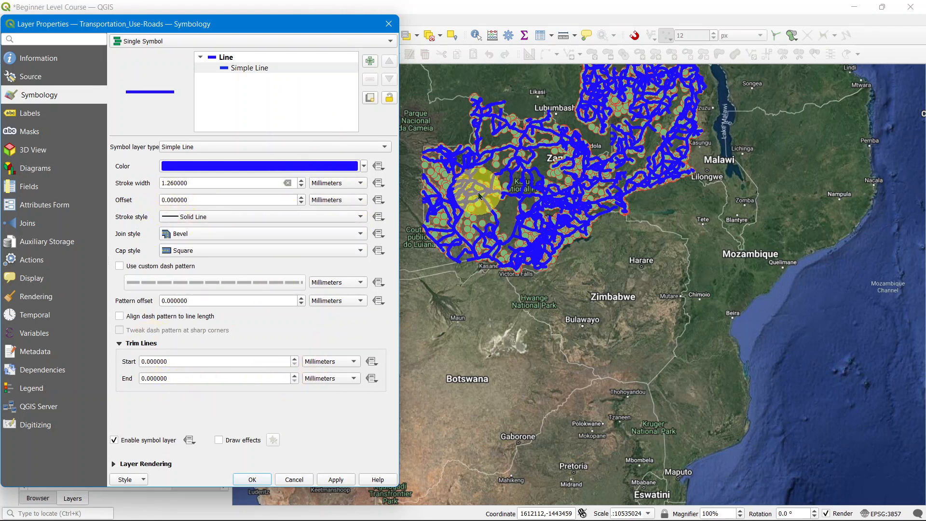
left_click(277, 175)
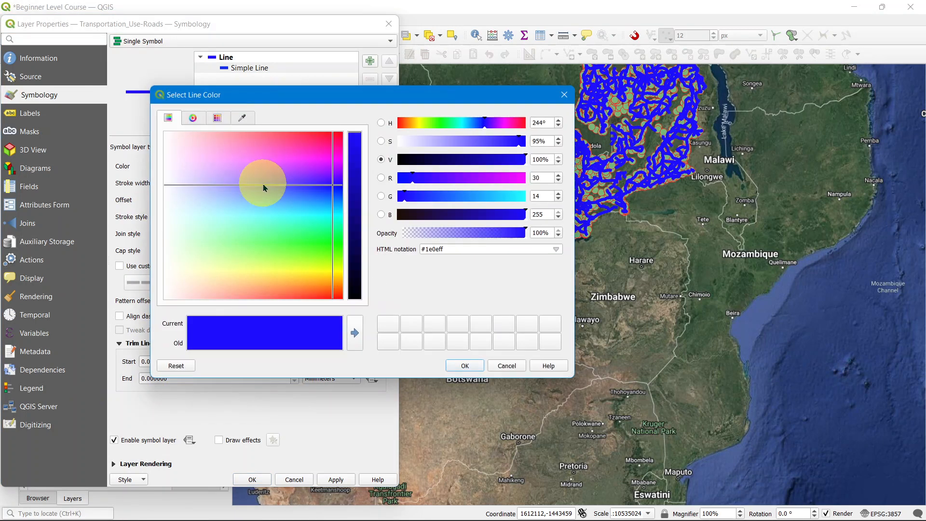
left_click_drag(264, 184, 333, 163)
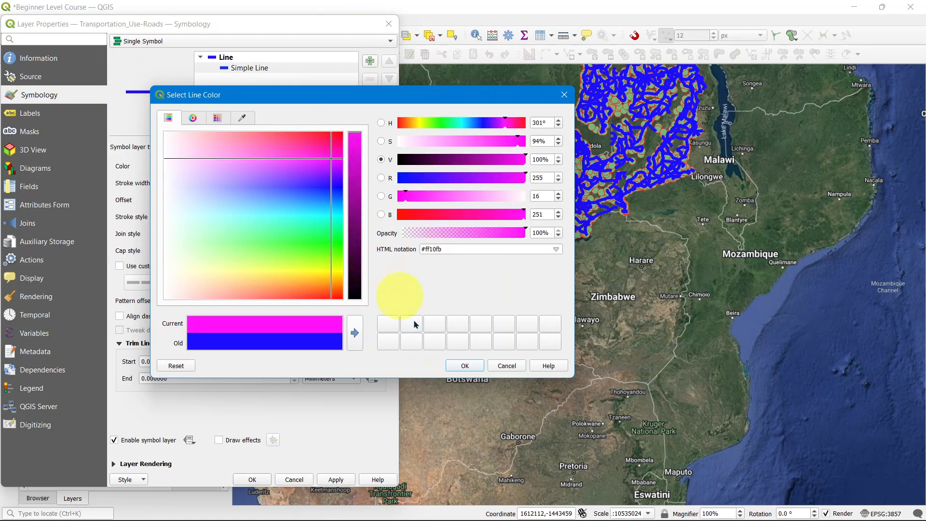
left_click(465, 365)
left_click(337, 479)
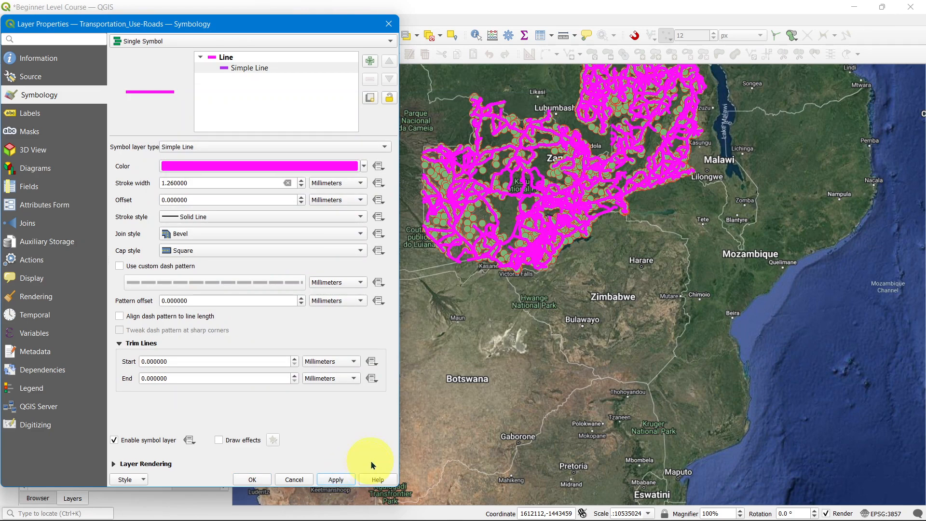
left_click(246, 480)
Step: Zoom around the map, including Lusaka, to examine the magenta roads over the health facilities
scroll(532, 299, "down", 2)
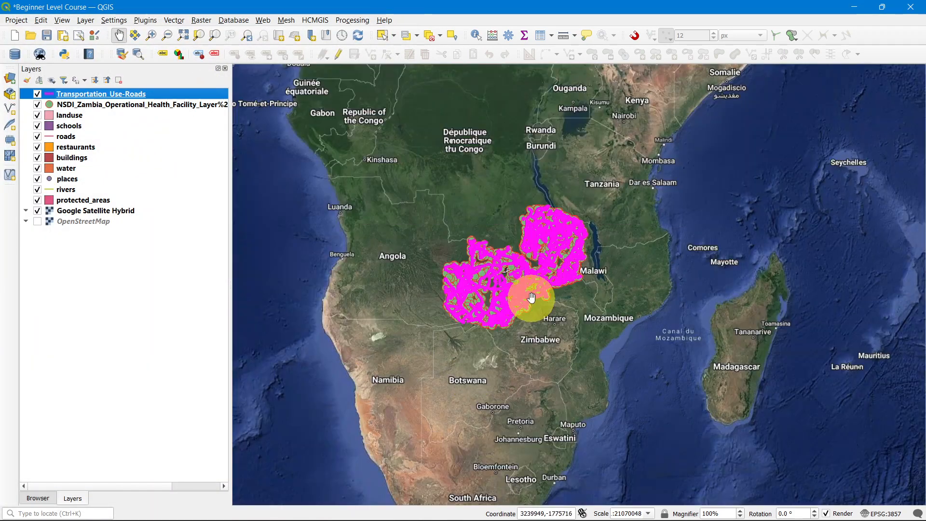
scroll(527, 262, "up", 6)
scroll(528, 239, "down", 2)
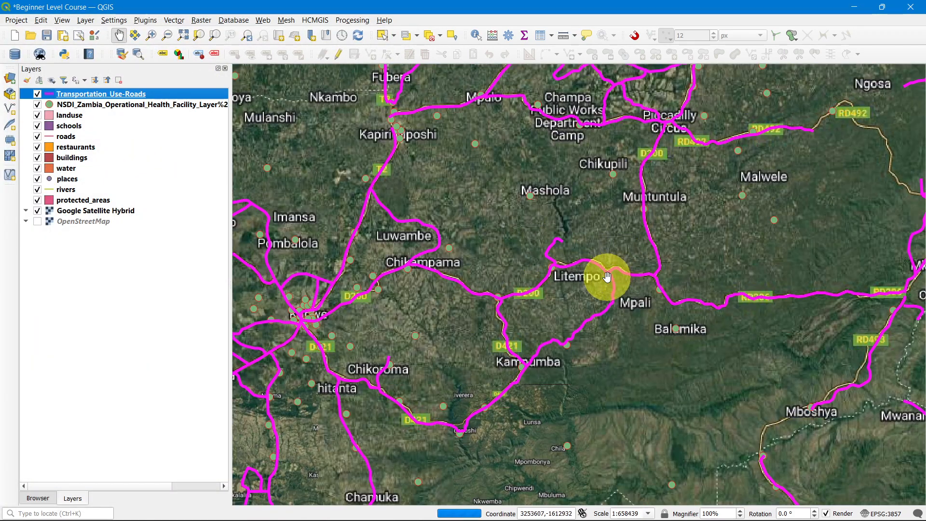
scroll(599, 234, "down", 1)
scroll(600, 235, "up", 1)
scroll(562, 258, "up", 1)
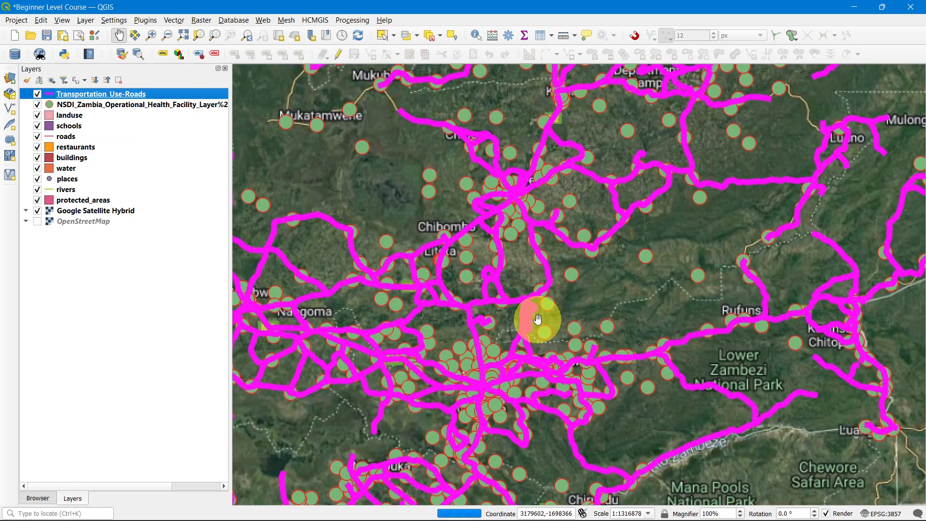
scroll(528, 255, "down", 1)
scroll(492, 356, "up", 3)
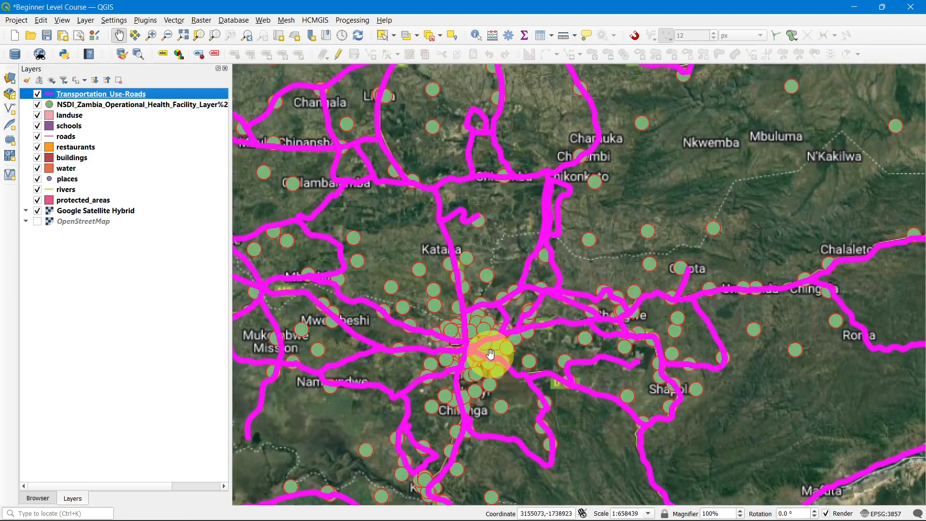
scroll(387, 347, "up", 1)
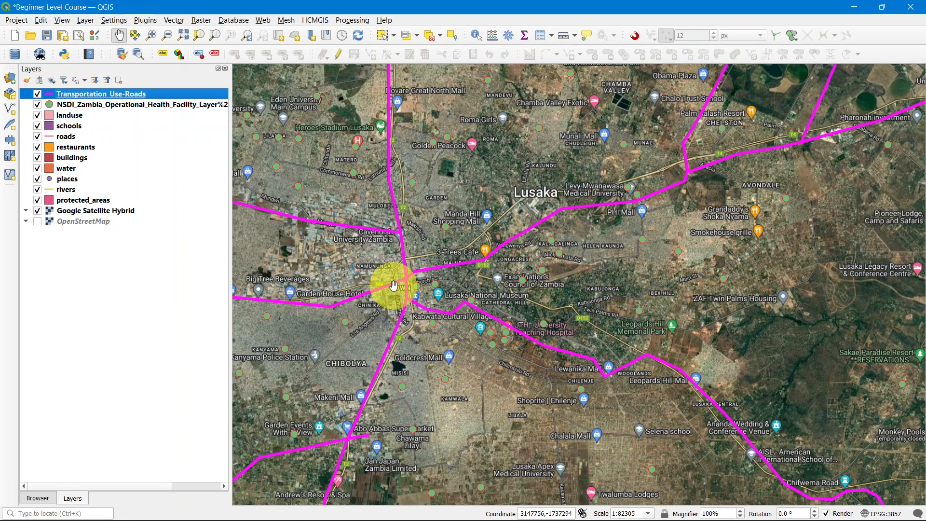
scroll(394, 286, "down", 1)
scroll(394, 285, "down", 1)
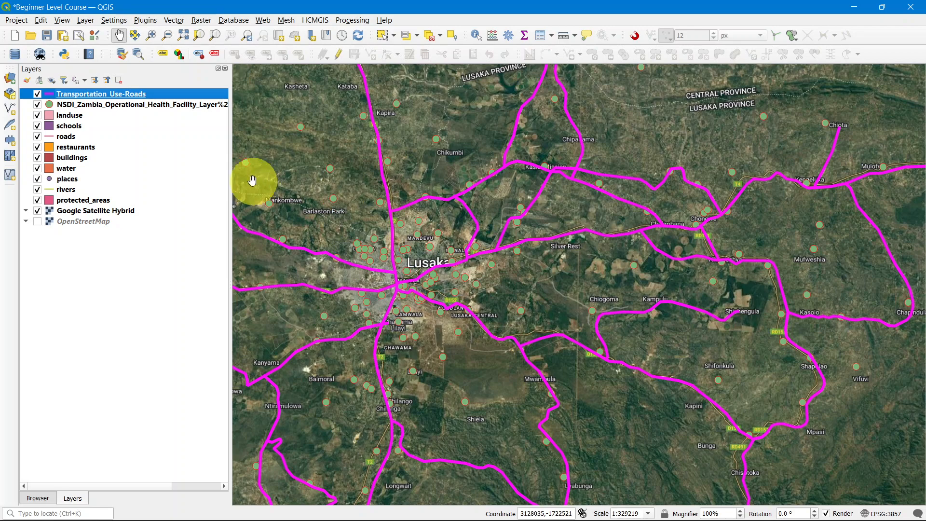
scroll(433, 271, "down", 4)
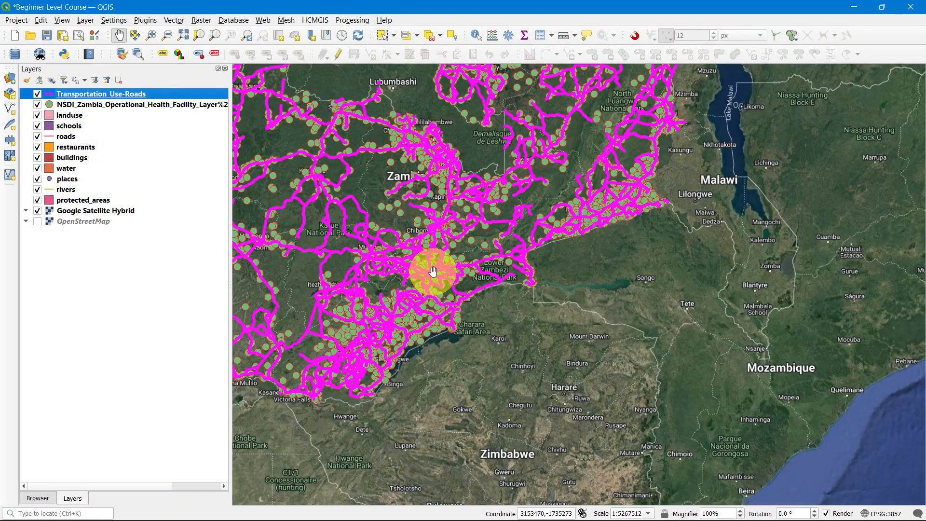
scroll(433, 272, "down", 1)
scroll(375, 204, "up", 1)
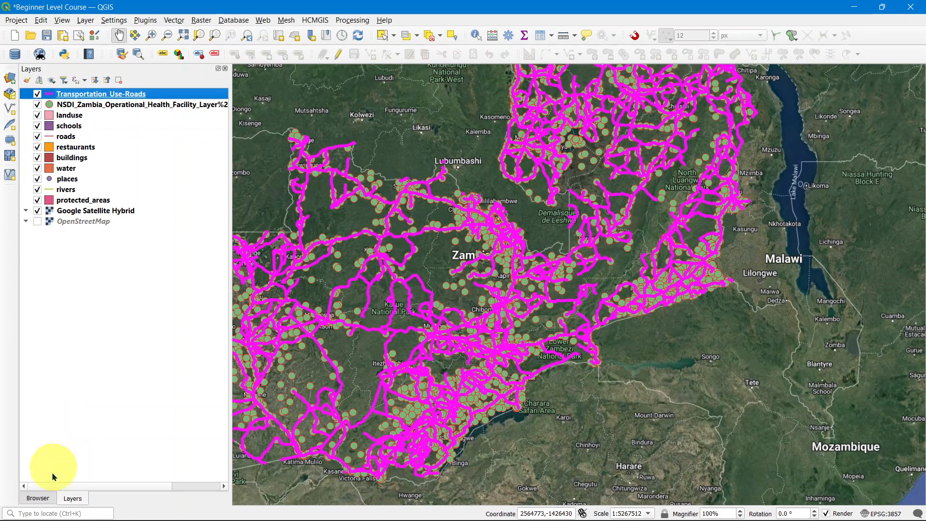
Step: Add Zambia_districts_2020.shp from the Zambia Administrative Boundaries folder in the Browser to the map
left_click(45, 500)
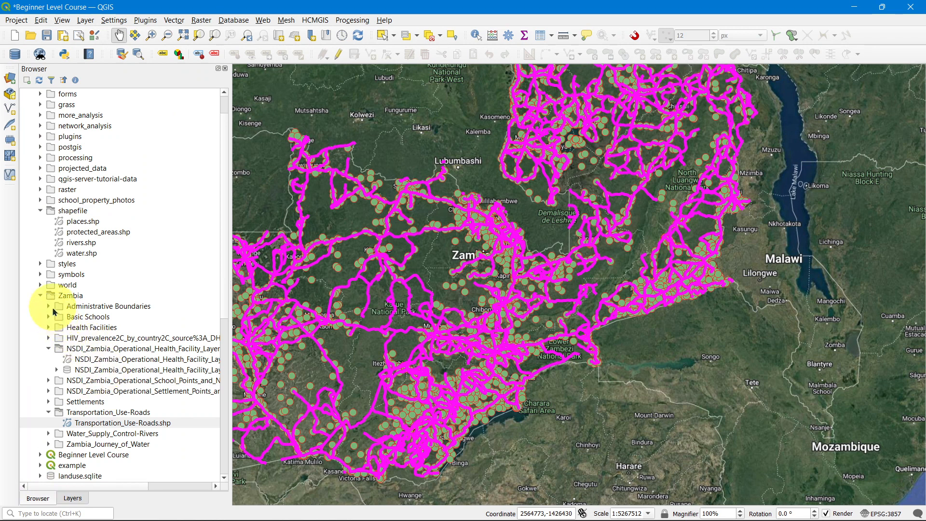
left_click(50, 308)
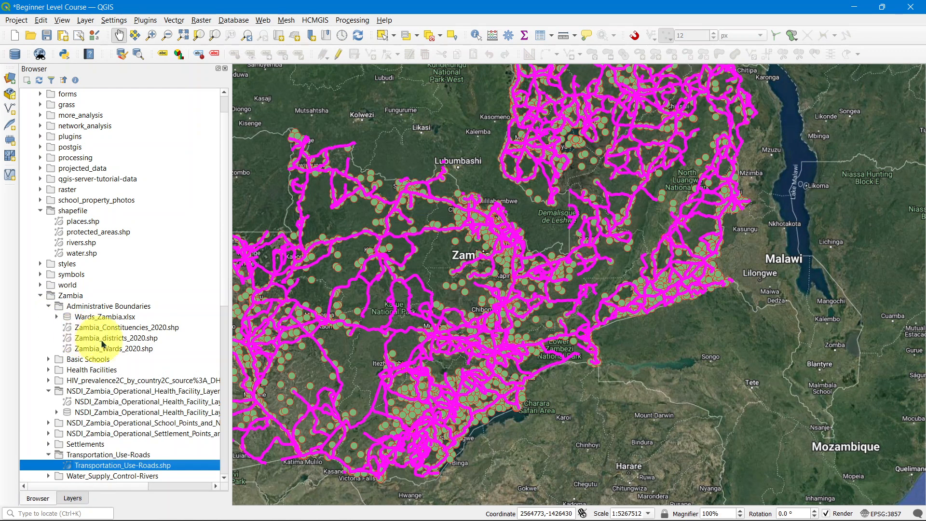
left_click_drag(99, 338, 406, 315)
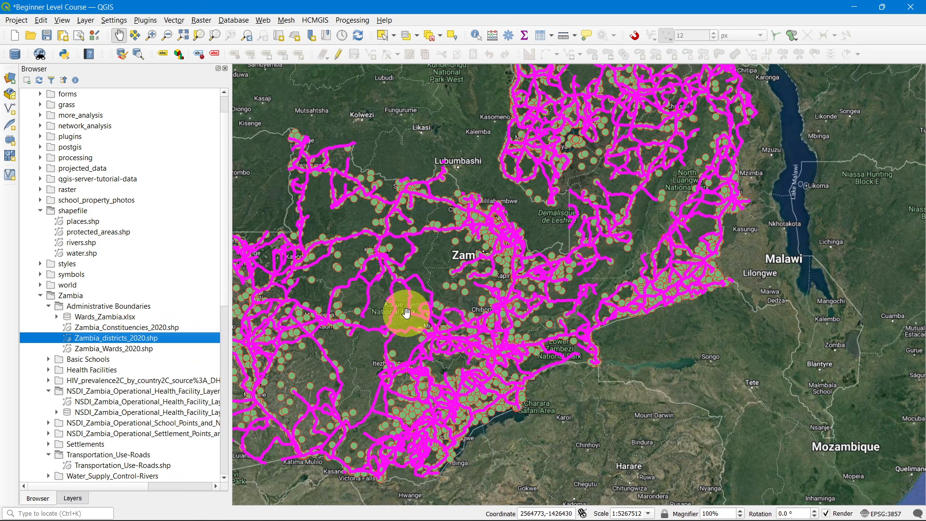
scroll(455, 234, "down", 1)
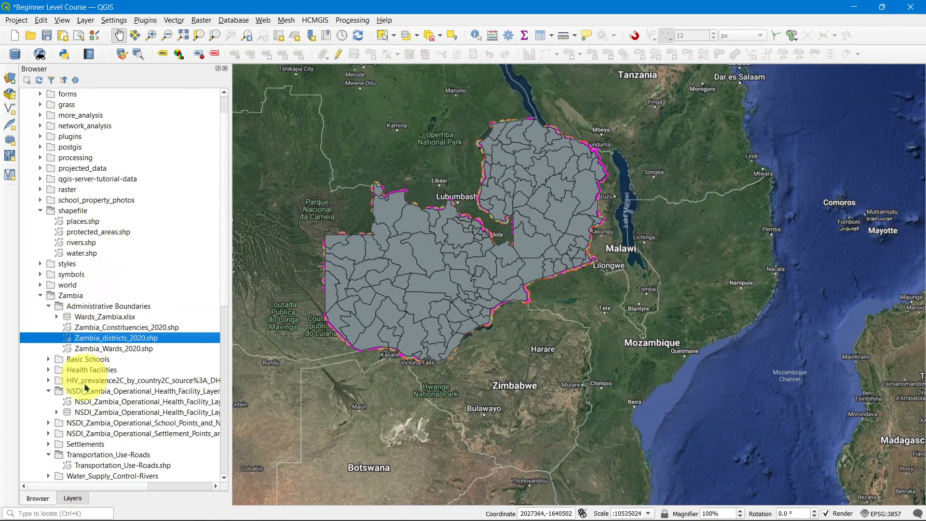
left_click(72, 498)
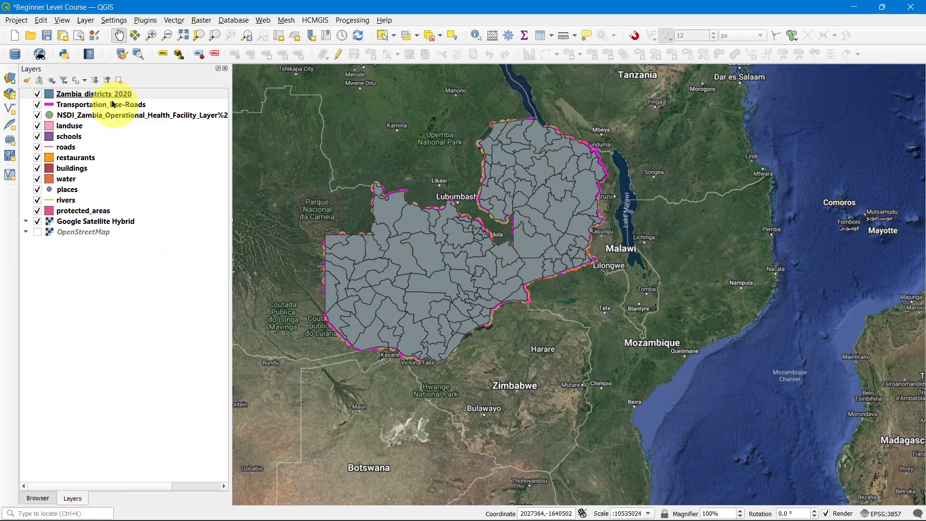
scroll(357, 215, "up", 1)
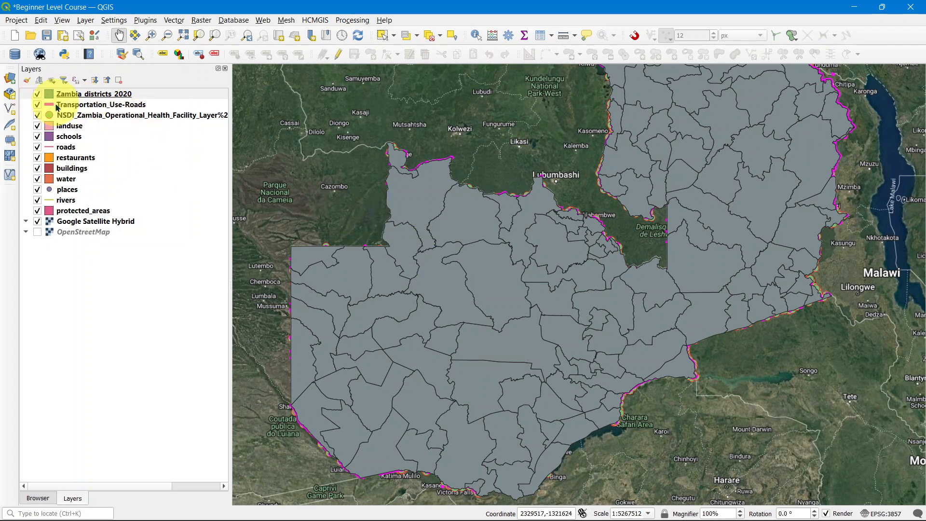
Step: Open the Zambia_districts_2020 layer symbology and set its fill color to red #ff0e1a, then apply
right_click(70, 94)
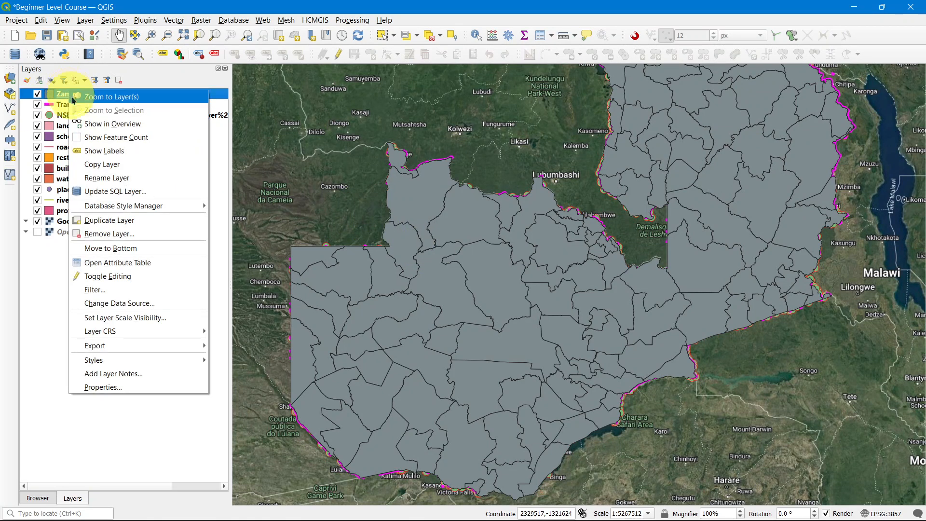
left_click(108, 388)
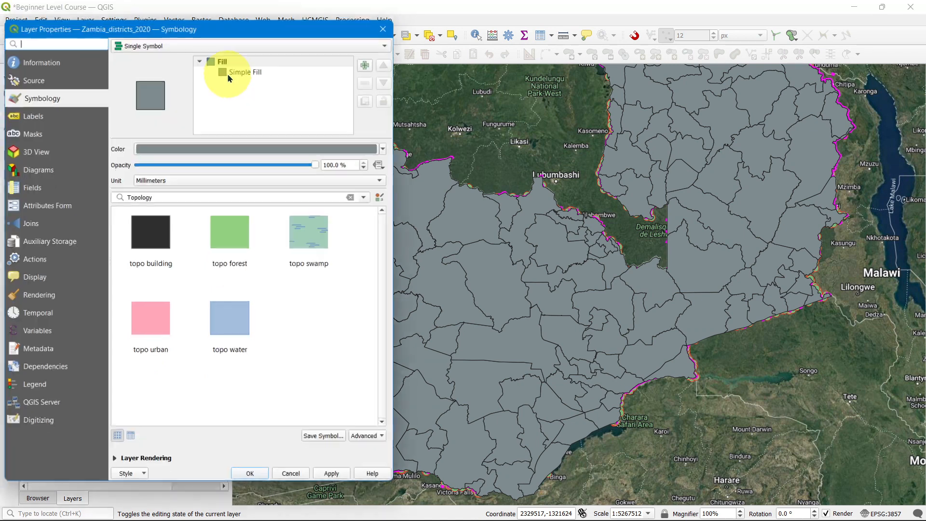
left_click_drag(217, 36, 266, 31)
left_click_drag(450, 227, 502, 225)
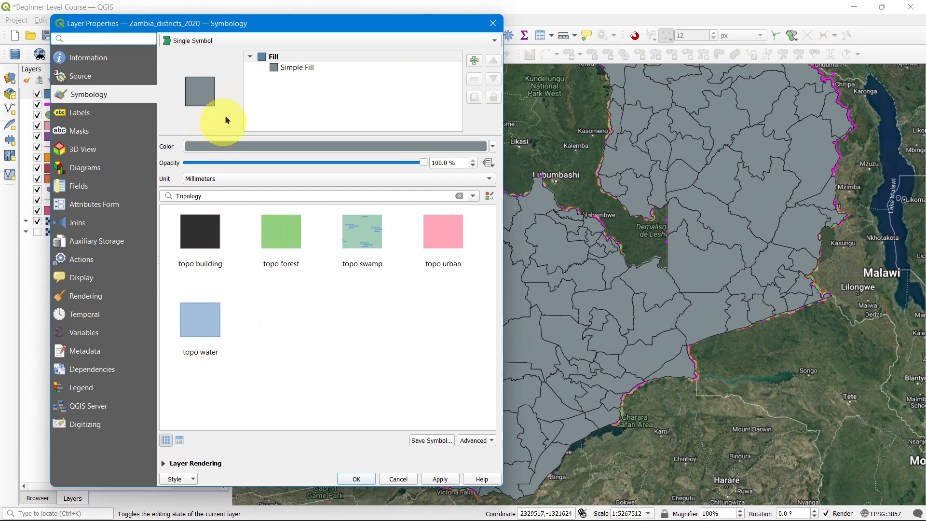
left_click(270, 57)
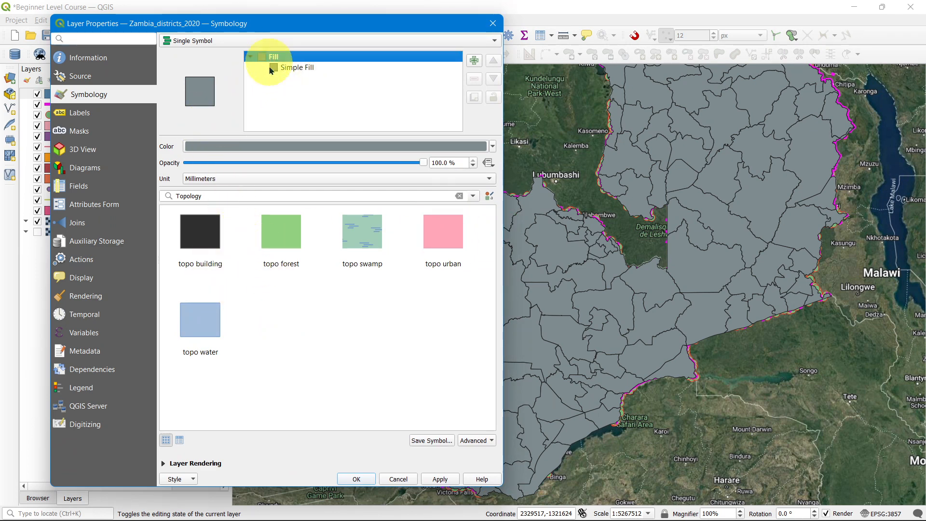
left_click(296, 146)
left_click_drag(286, 169, 333, 133)
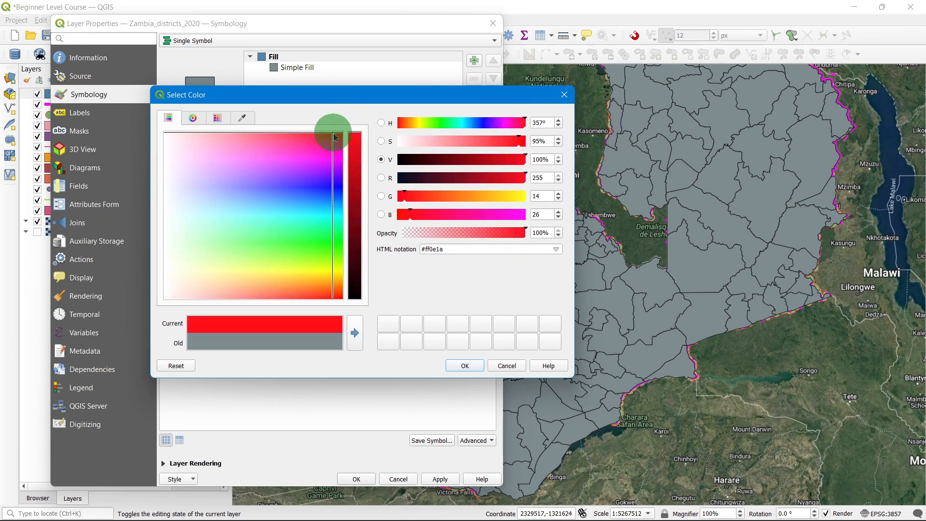
left_click(465, 366)
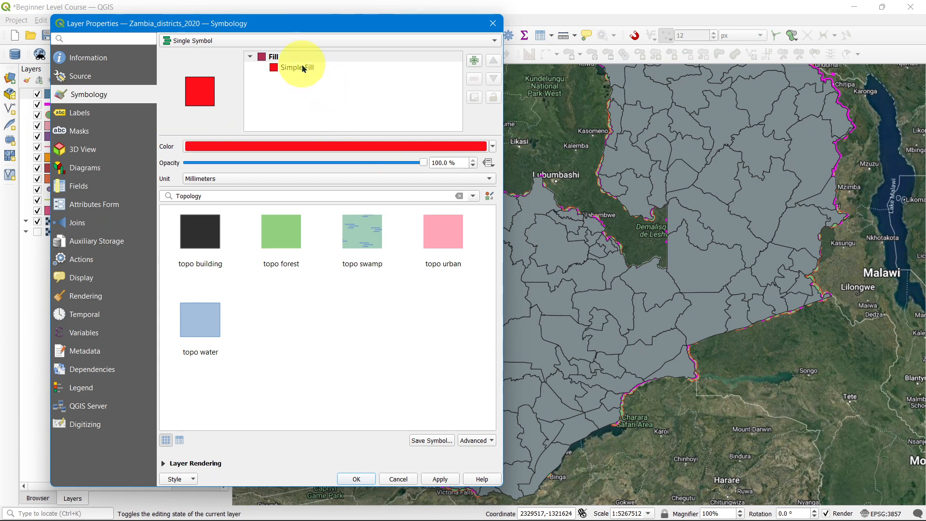
left_click(440, 479)
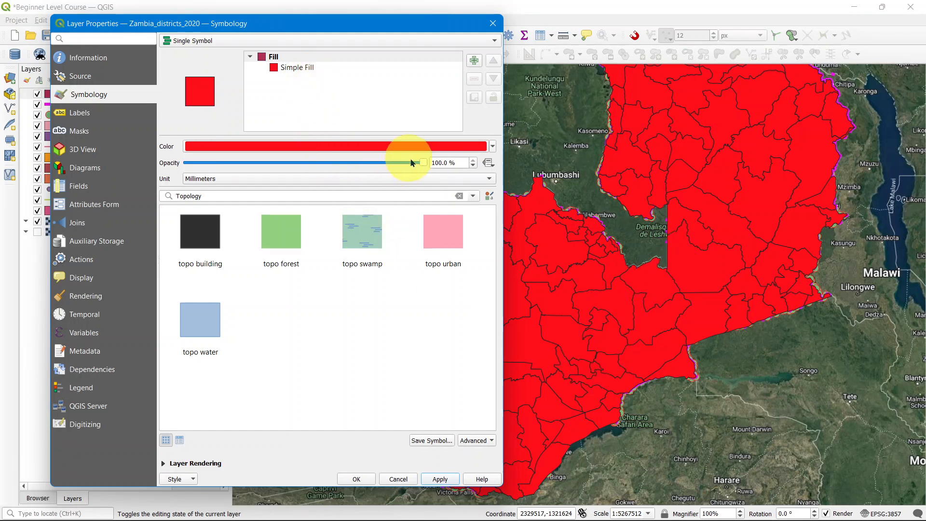
Step: Set the districts fill opacity to 40%
left_click_drag(421, 163, 286, 168)
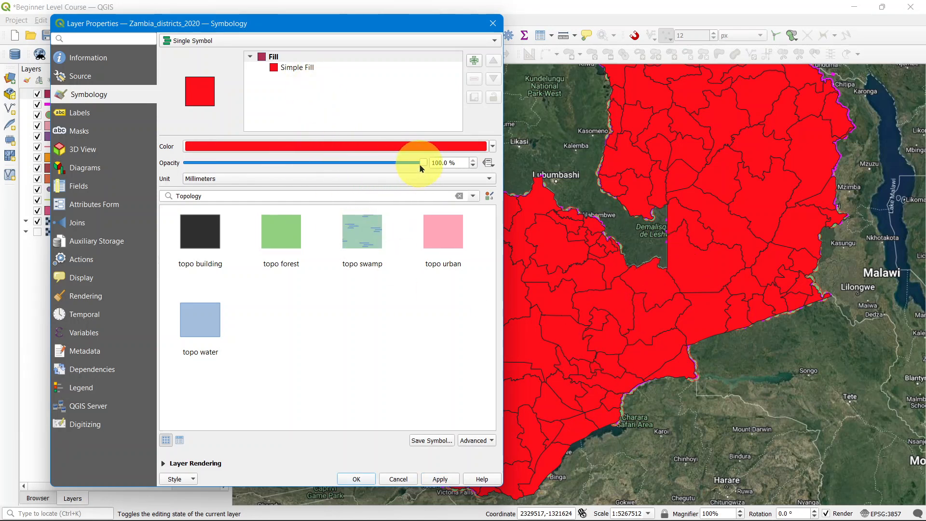
left_click_drag(421, 167, 280, 171)
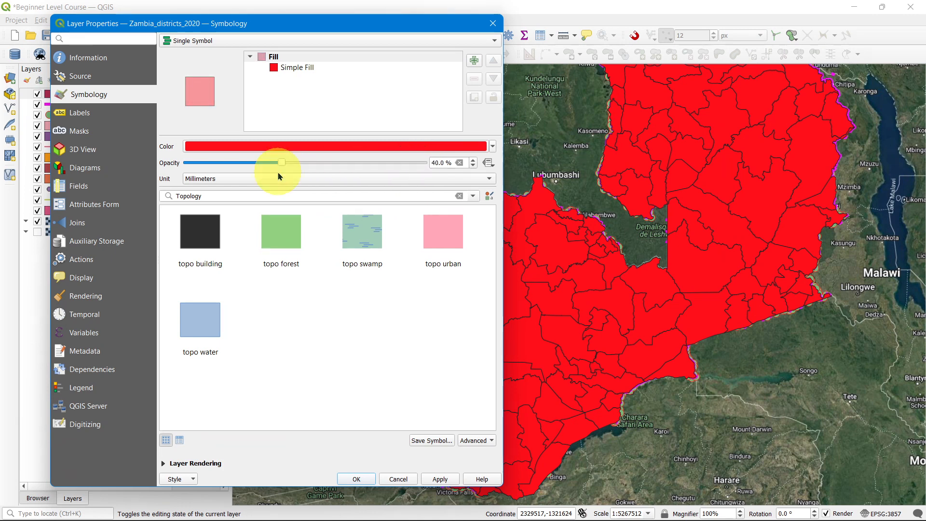
Step: Set the districts fill opacity back to 100% and apply
left_click(453, 479)
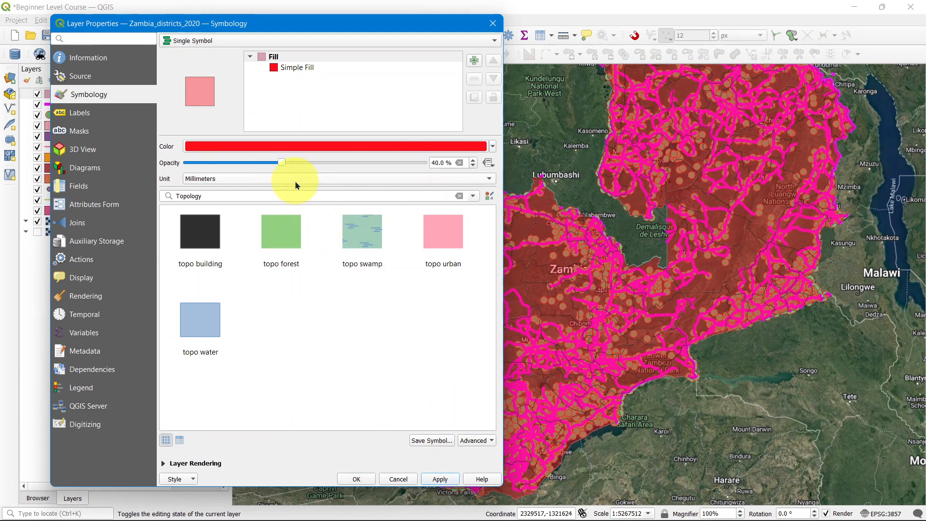
left_click_drag(283, 164, 434, 164)
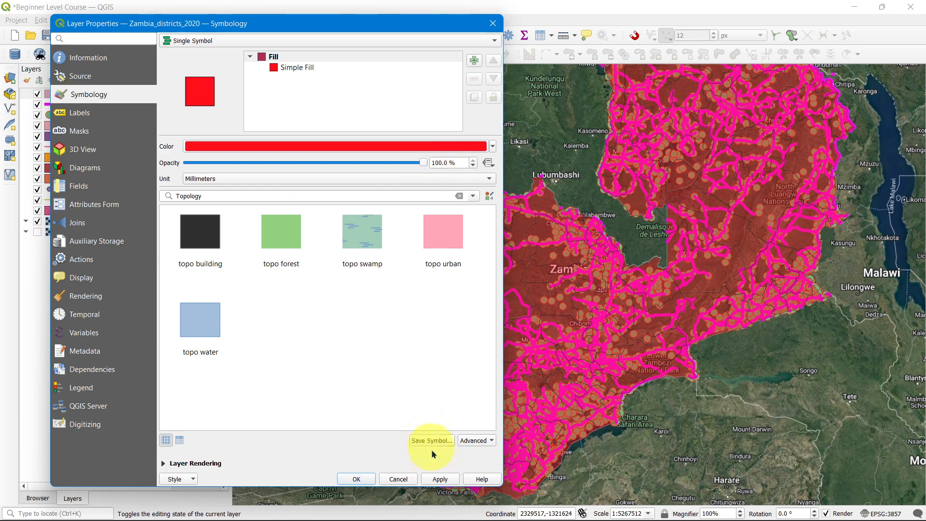
left_click(438, 480)
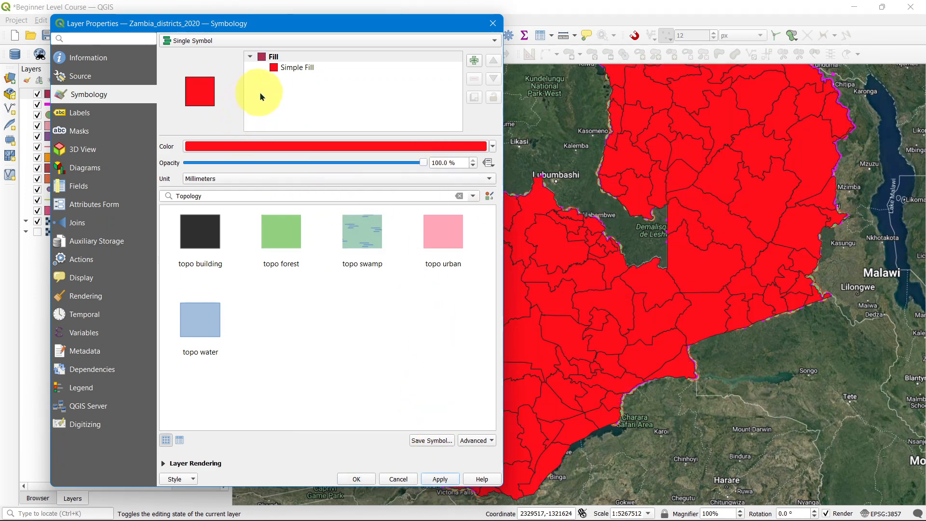
Step: Select the Simple Fill layer of the districts symbol, set its stroke color to bright green #23ff23, and apply
left_click(295, 57)
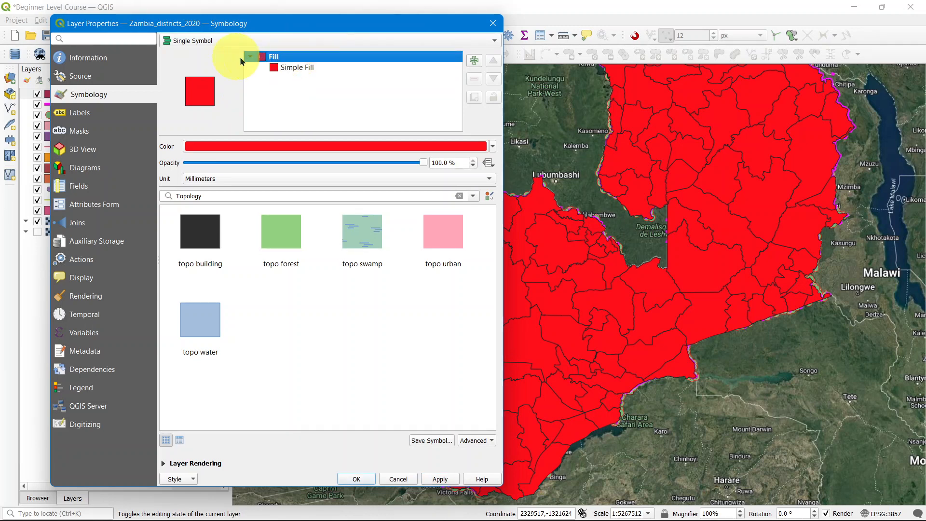
left_click(305, 70)
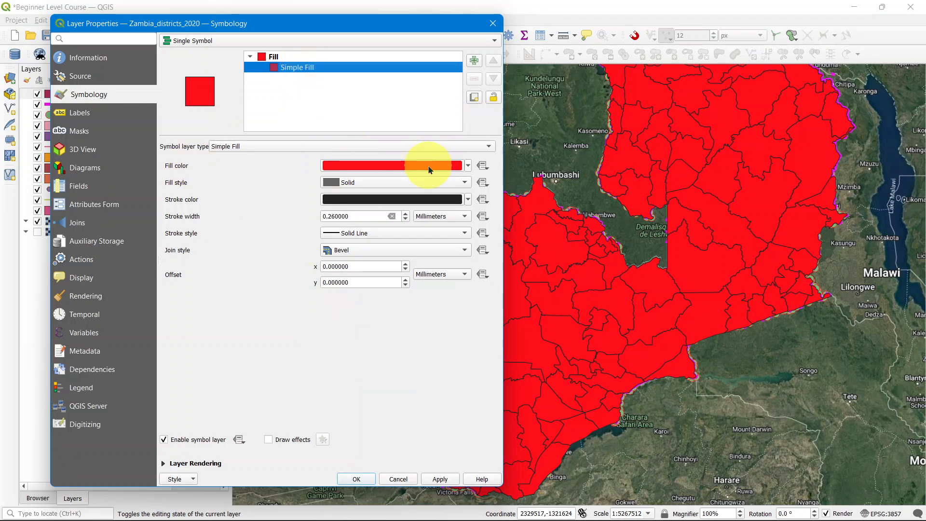
left_click(276, 150)
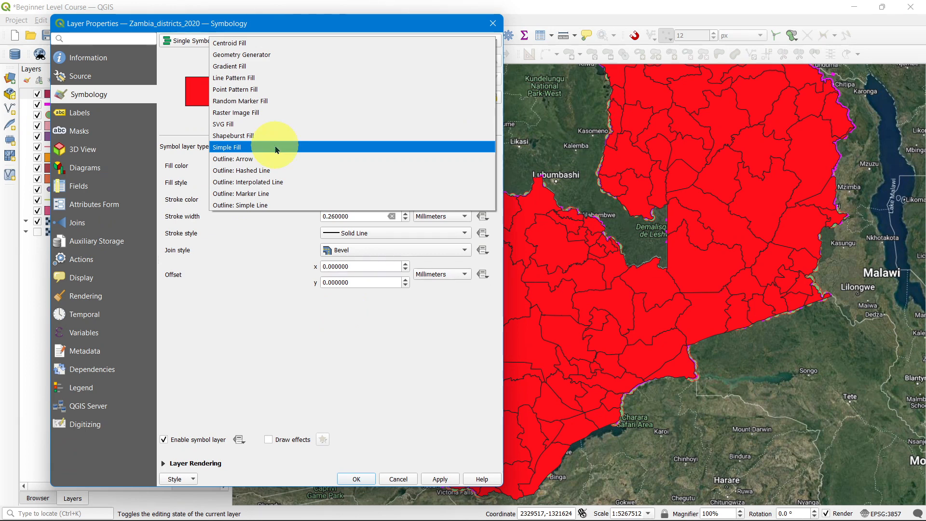
left_click(276, 148)
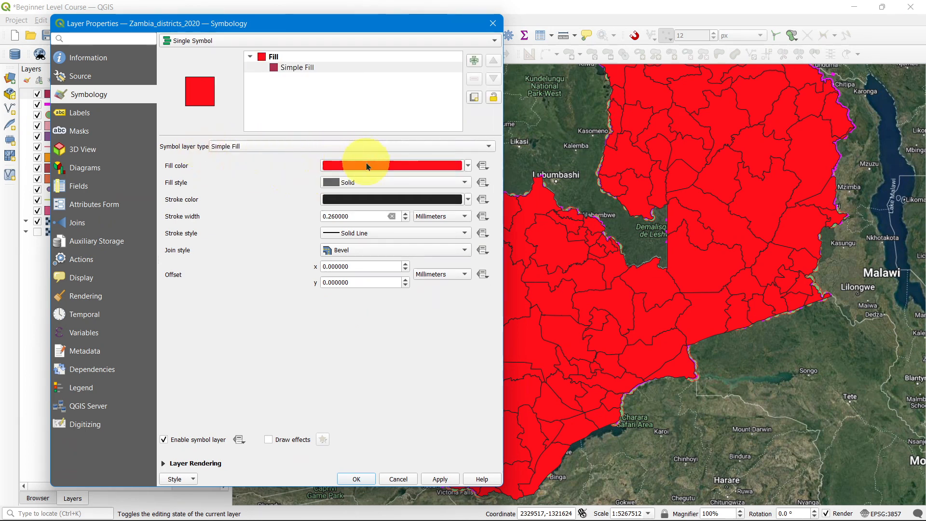
left_click(365, 200)
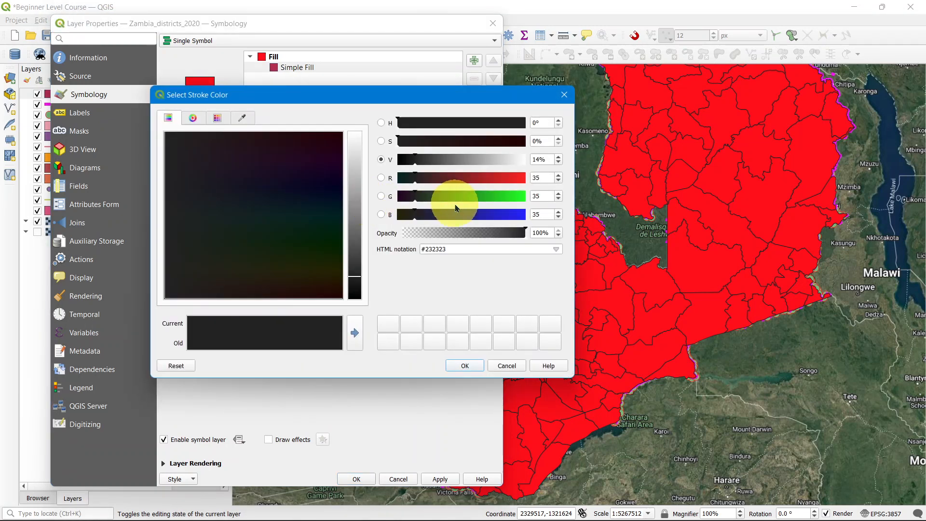
left_click_drag(510, 200, 537, 199)
left_click(466, 365)
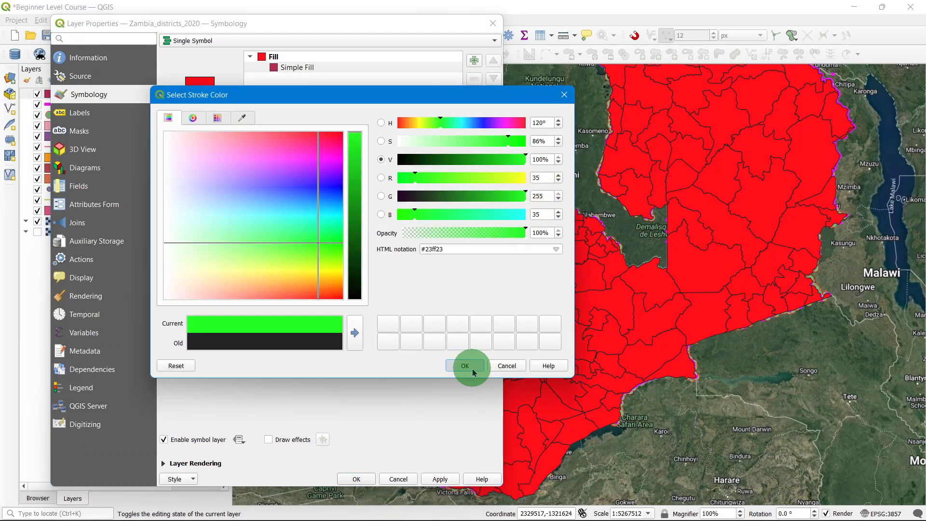
left_click(446, 483)
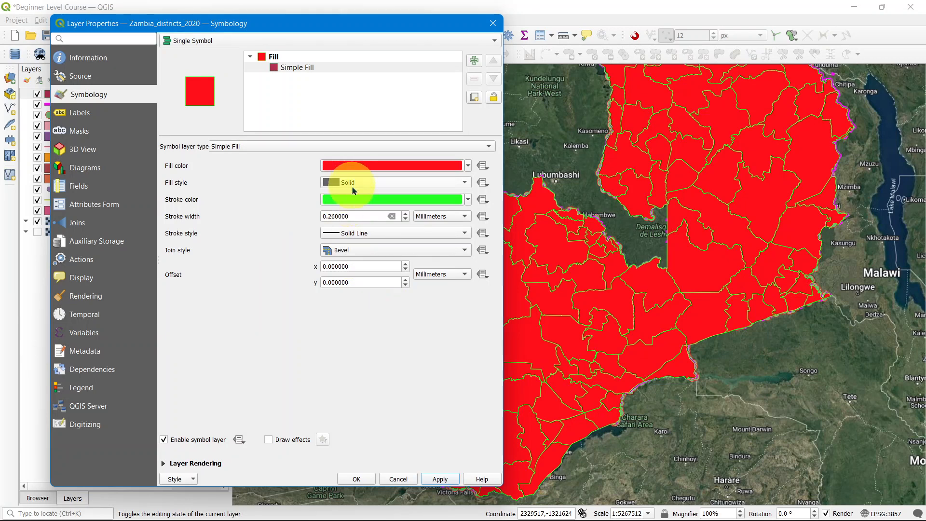
Step: Increase the districts stroke width to 2.26 mm and apply
left_click(407, 214)
left_click(407, 215)
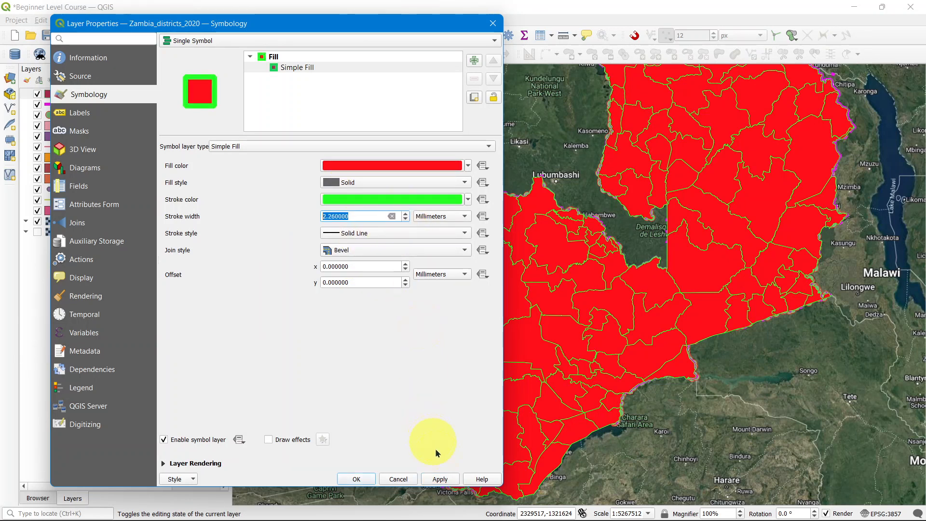
left_click(441, 479)
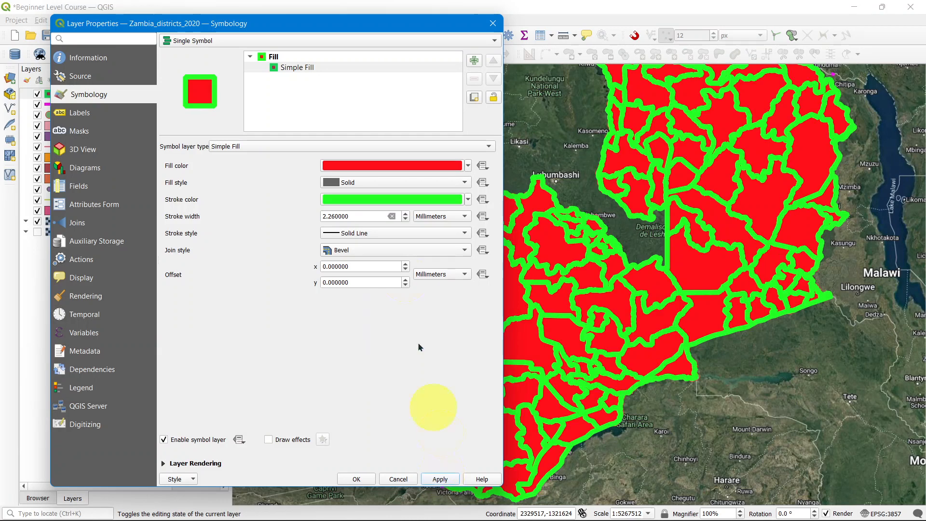
Step: Reduce the districts stroke width to 0.86 mm and apply
left_click(406, 220)
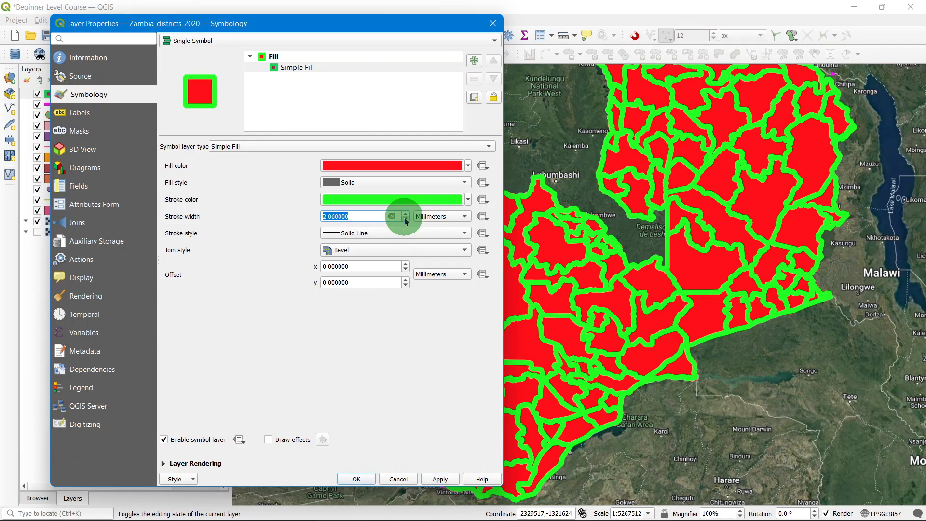
left_click(406, 220)
left_click(407, 220)
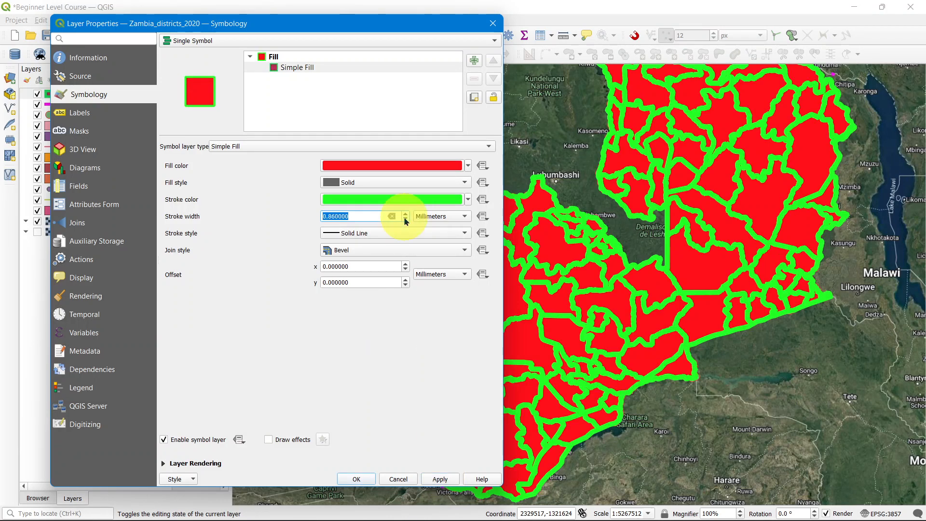
left_click(442, 476)
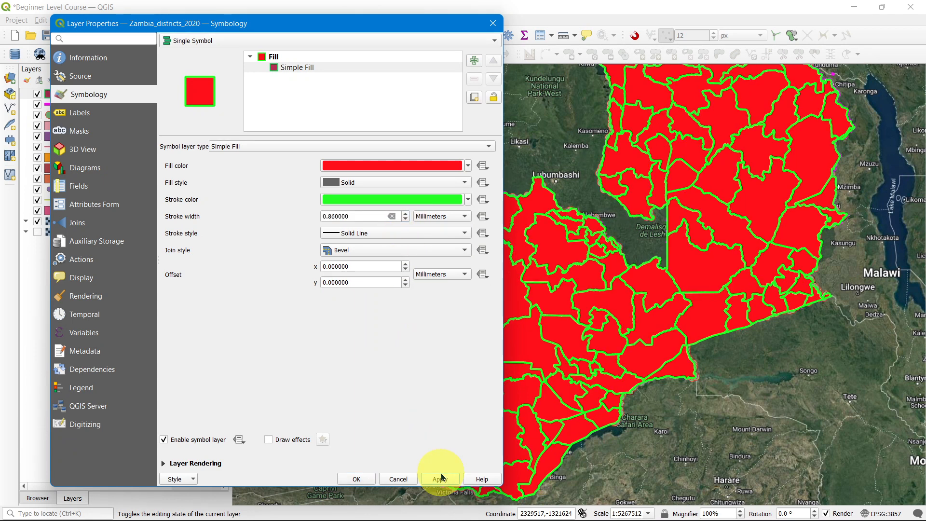
Step: Try a 1.26 mm stroke width, return it to 0.86 mm, apply and close the layer properties
left_click(406, 214)
left_click(406, 214)
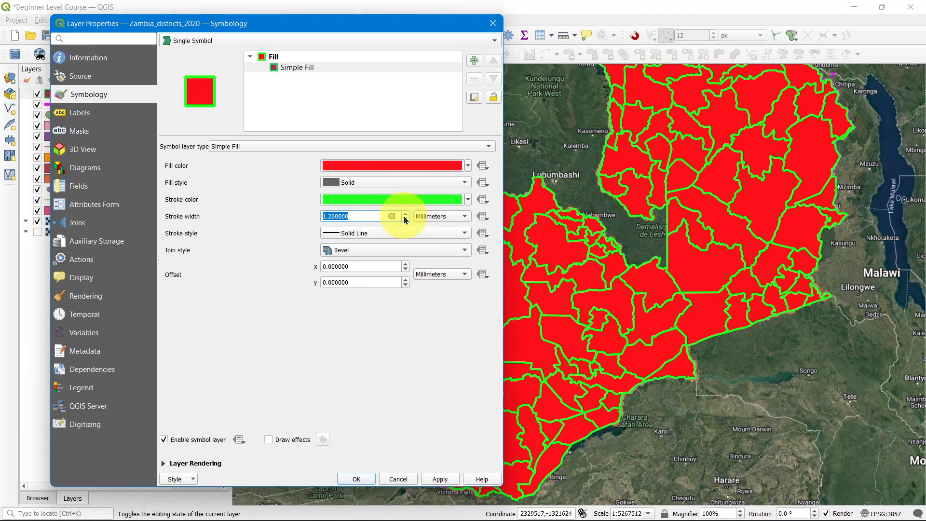
left_click(440, 479)
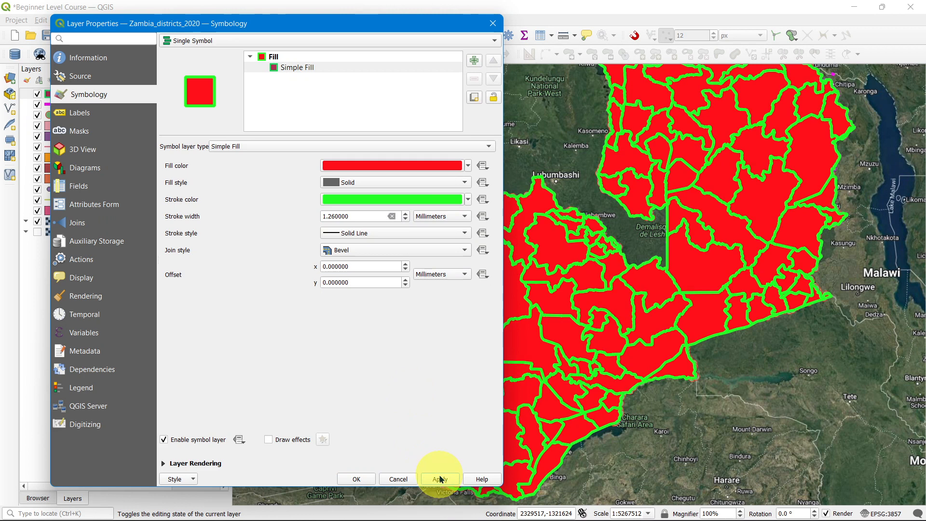
left_click(407, 219)
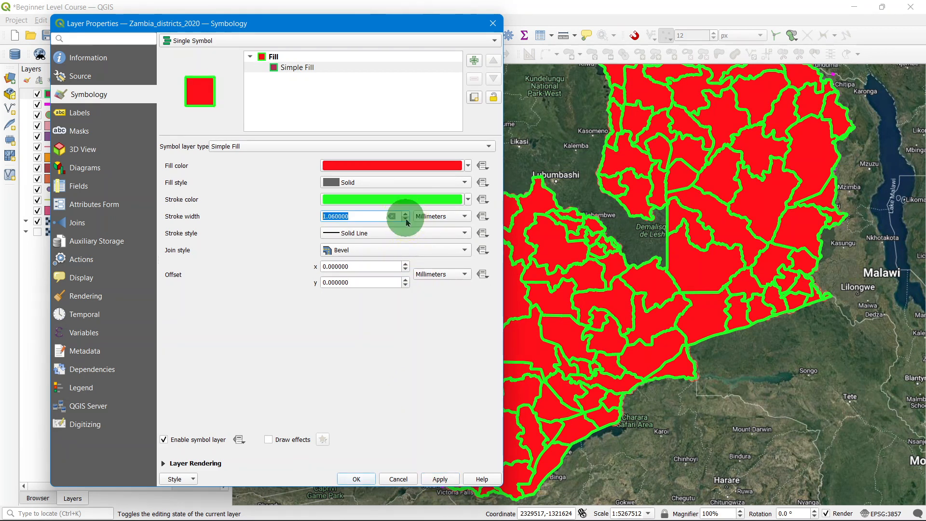
left_click(406, 219)
left_click(440, 479)
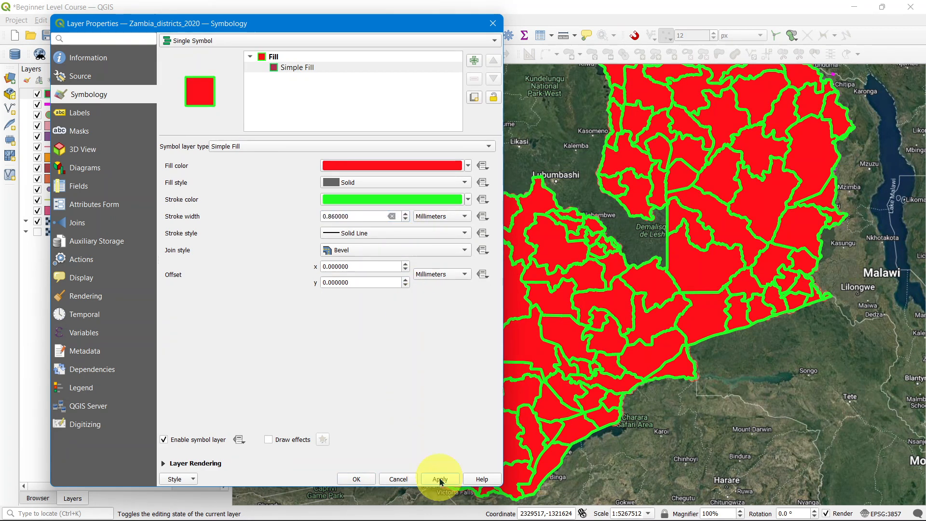
left_click(367, 477)
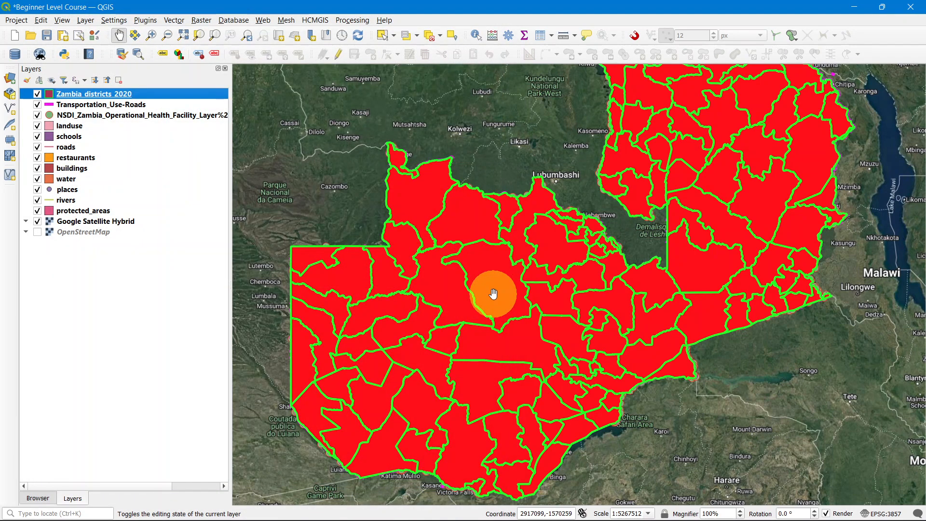
Step: Zoom in and out over the map to examine the green-outlined red districts
scroll(472, 347, "down", 1)
scroll(474, 328, "up", 1)
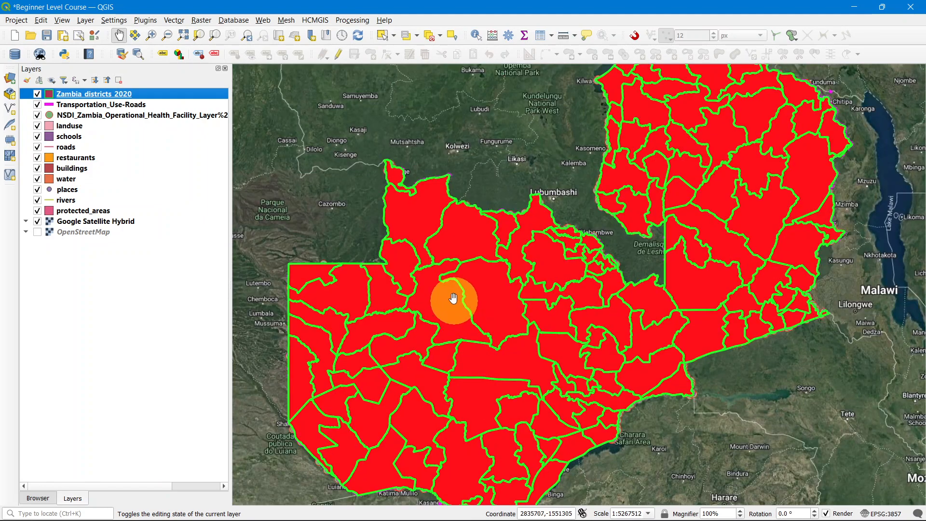
scroll(451, 296, "up", 1)
scroll(452, 297, "down", 1)
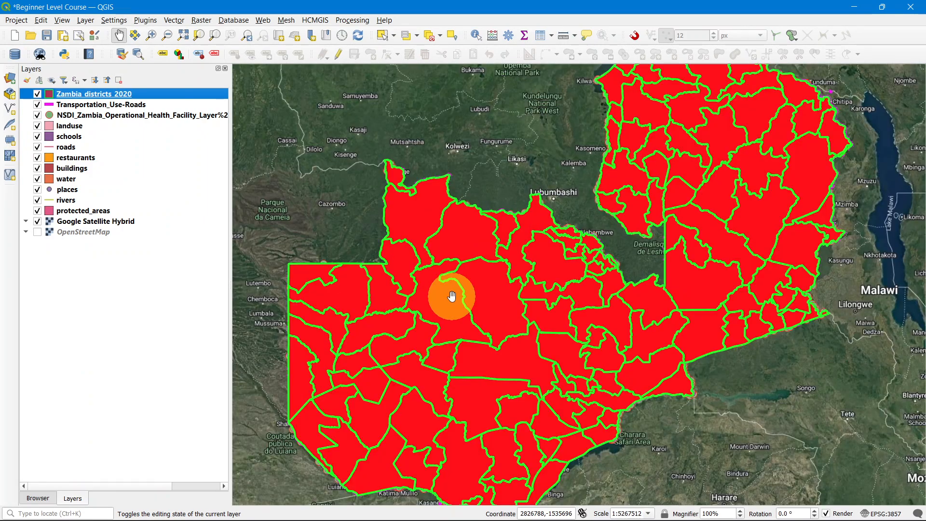
scroll(458, 294, "down", 1)
scroll(470, 291, "up", 2)
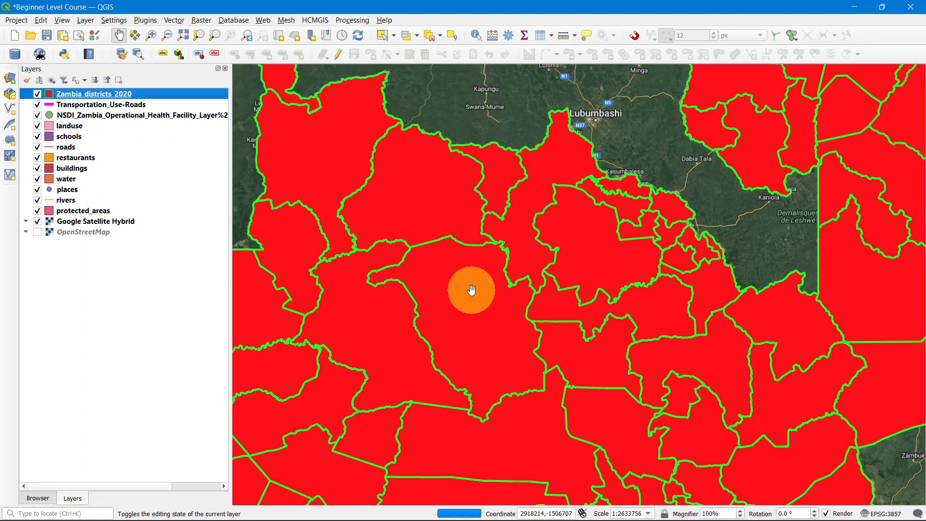
scroll(471, 289, "down", 1)
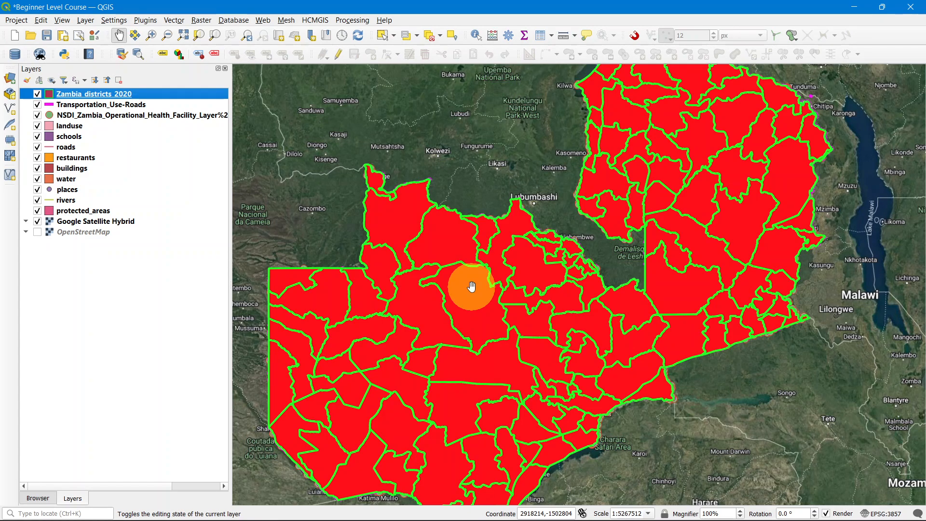
scroll(471, 286, "down", 1)
scroll(473, 304, "up", 1)
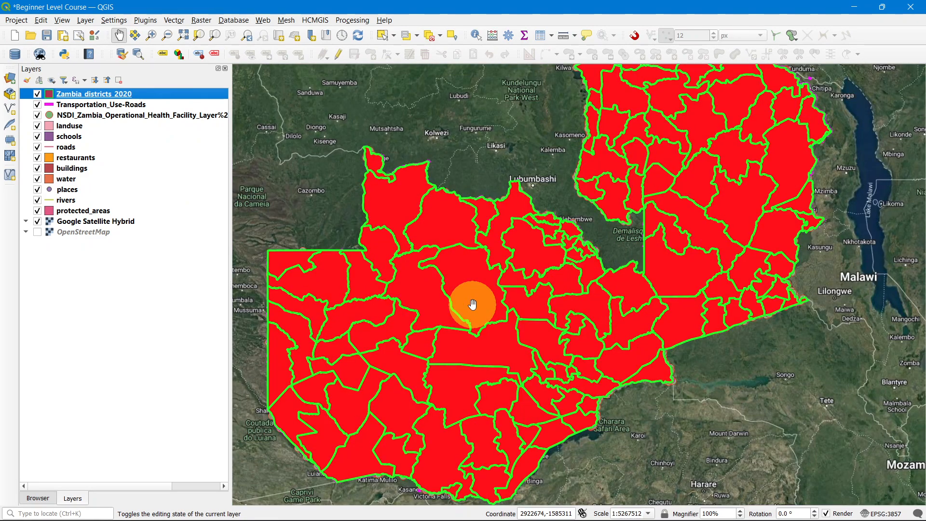
scroll(472, 304, "down", 2)
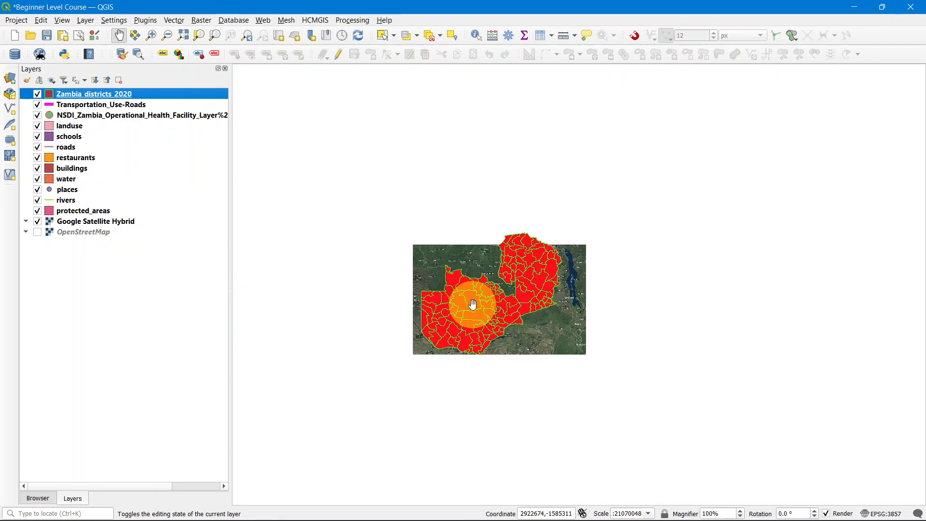
scroll(472, 304, "up", 3)
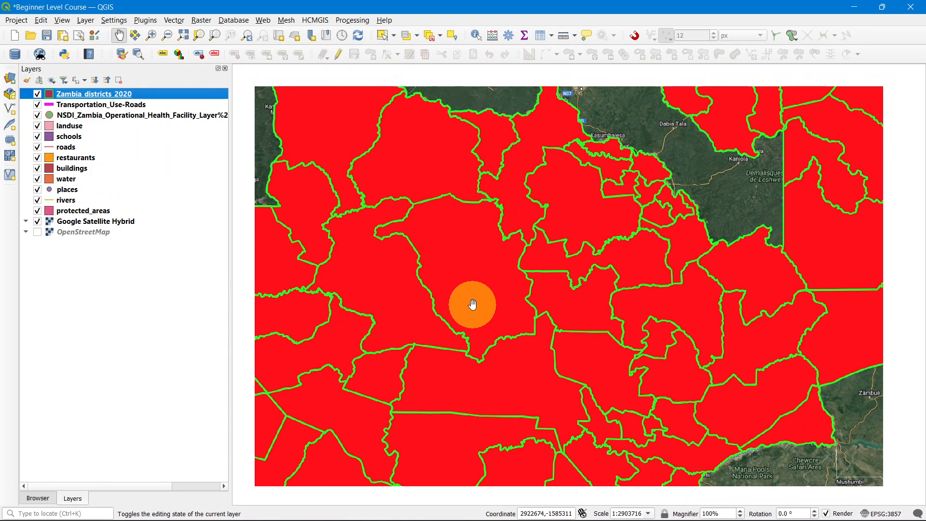
scroll(473, 304, "down", 1)
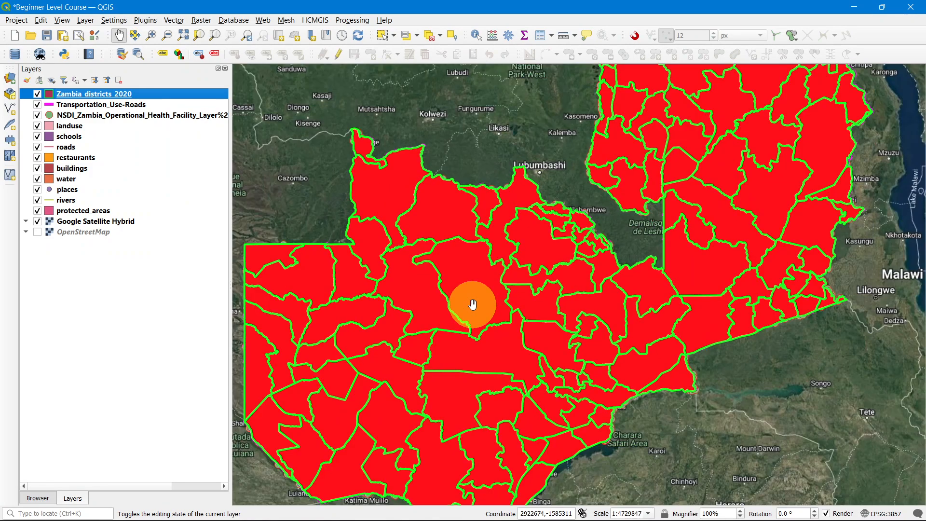
scroll(473, 304, "down", 2)
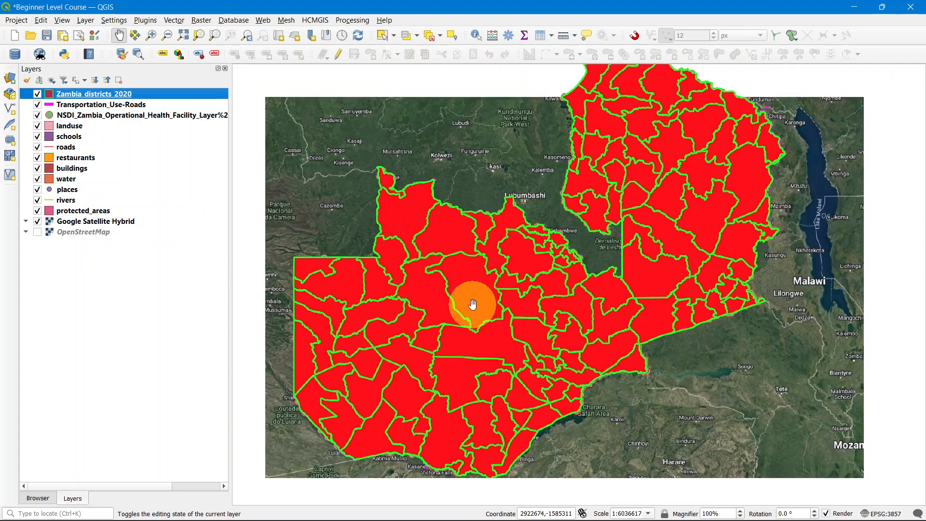